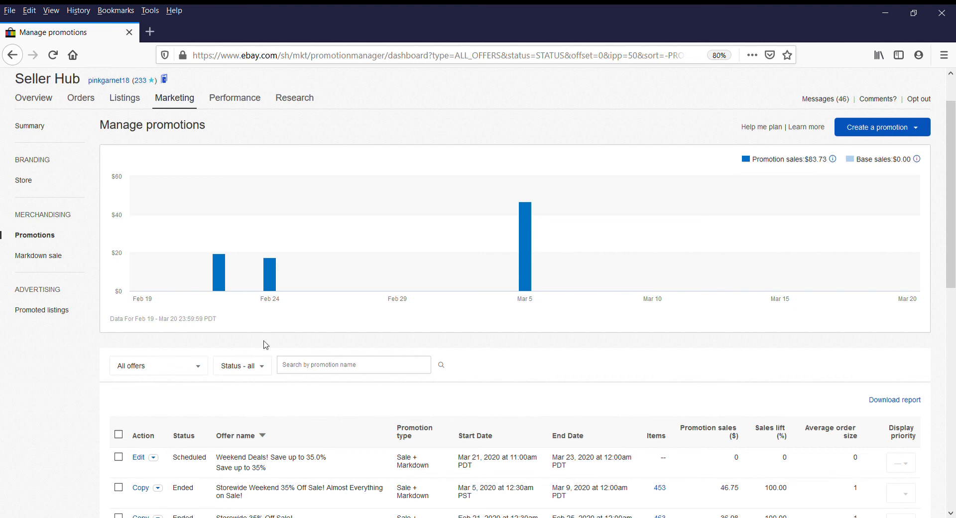
Look over the active listings, then return to the promotions dashboard
{"action": "scroll", "coordinate": [565, 202], "scroll_direction": "up", "scroll_amount": 1}
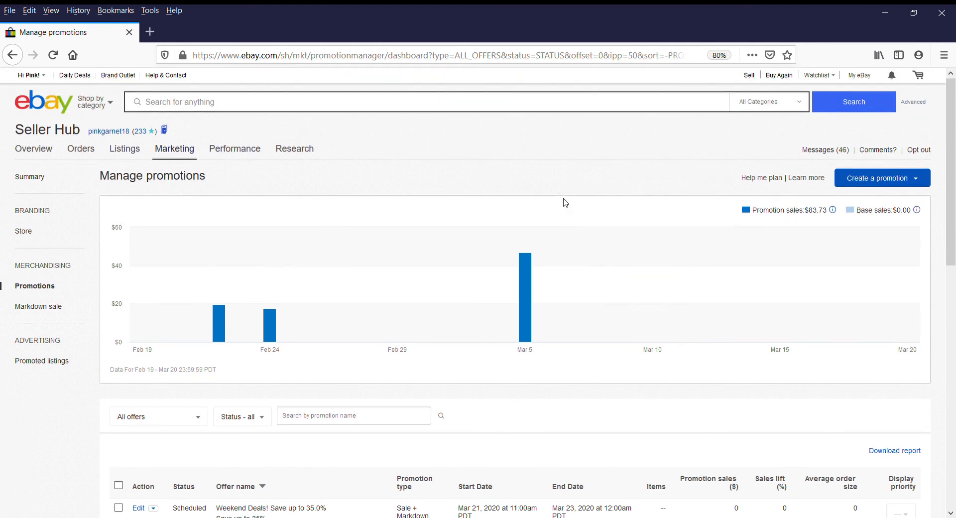
{"action": "left_click", "coordinate": [752, 76]}
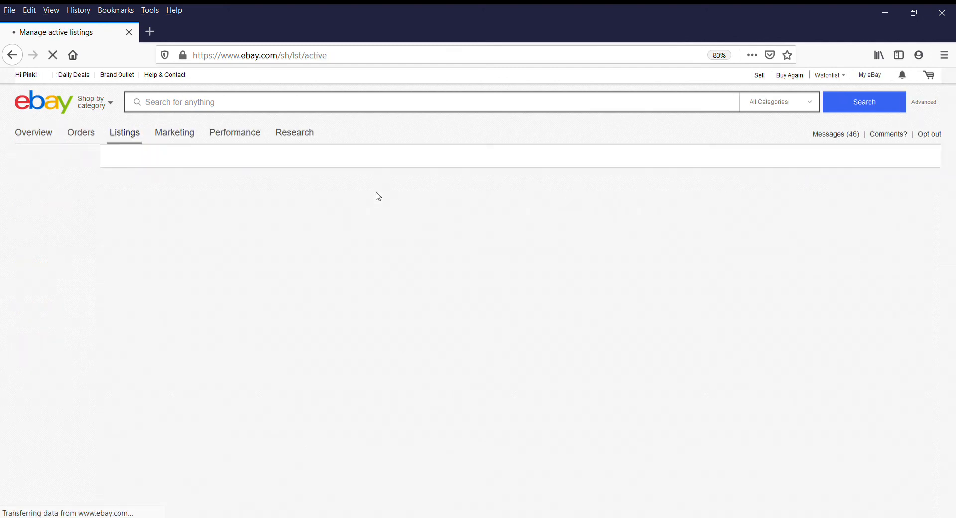
{"action": "scroll", "coordinate": [378, 197], "scroll_direction": "down", "scroll_amount": 2}
{"action": "scroll", "coordinate": [378, 196], "scroll_direction": "down", "scroll_amount": 1}
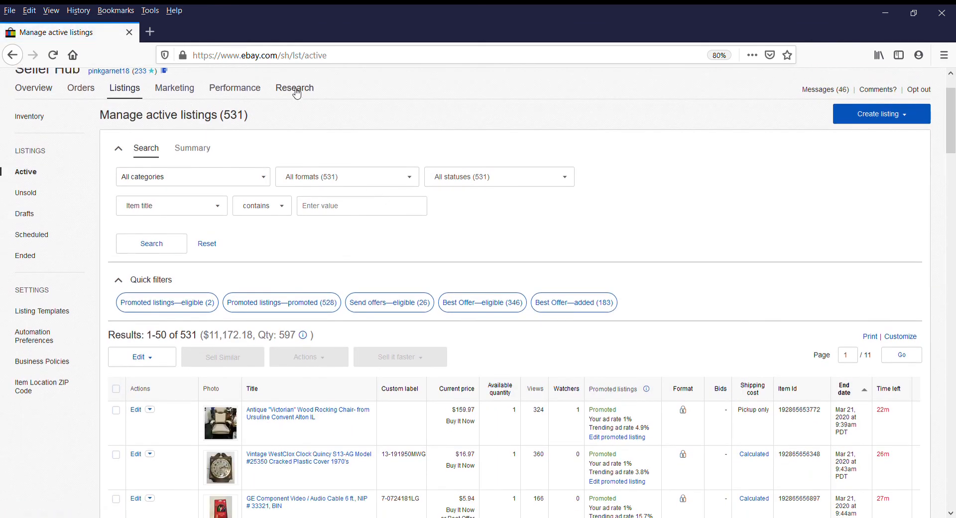
{"action": "mouse_move", "coordinate": [177, 98]}
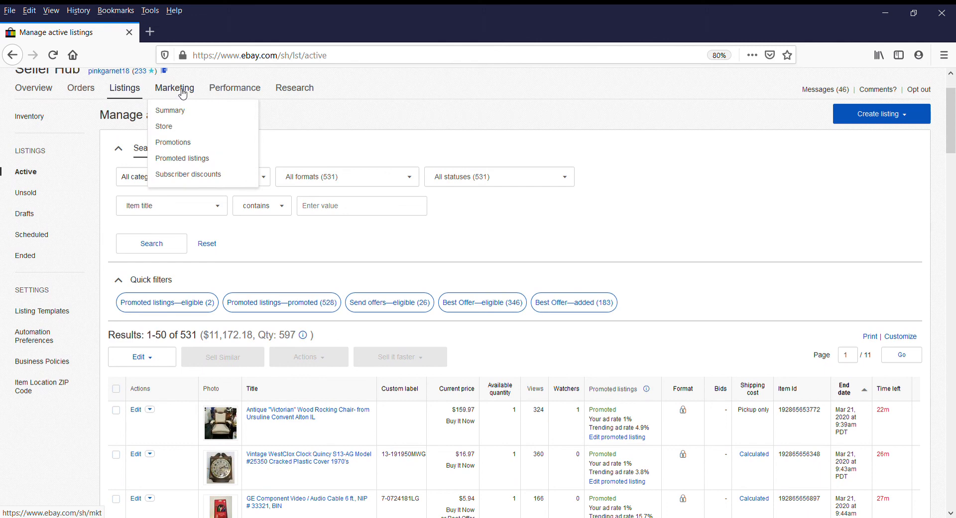
{"action": "left_click", "coordinate": [181, 145]}
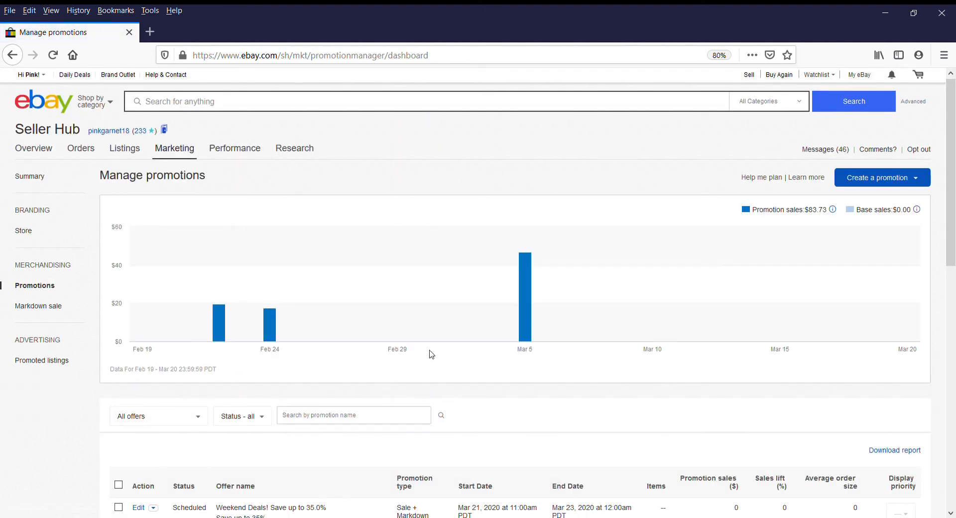
Show the promotion types available under Create a promotion
{"action": "scroll", "coordinate": [431, 354], "scroll_direction": "down", "scroll_amount": 5}
{"action": "scroll", "coordinate": [431, 354], "scroll_direction": "up", "scroll_amount": 3}
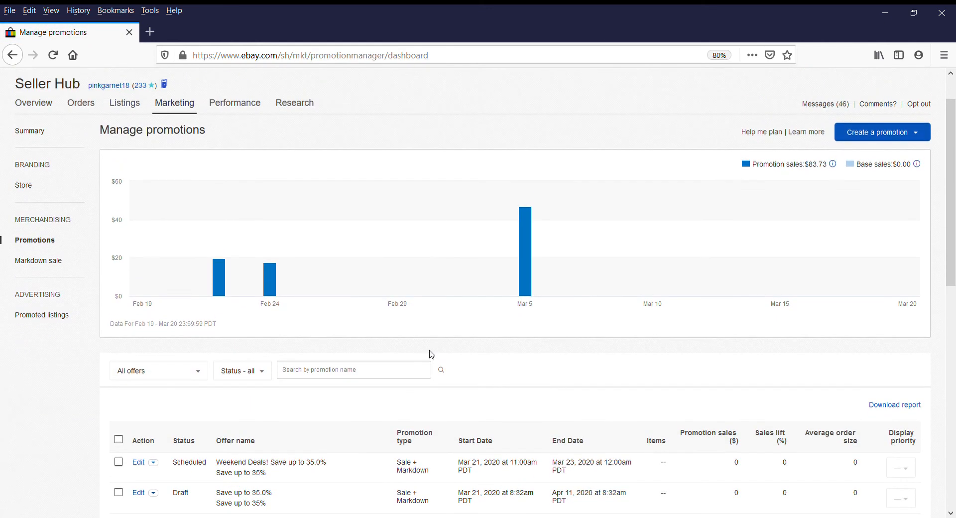
{"action": "left_click", "coordinate": [901, 140]}
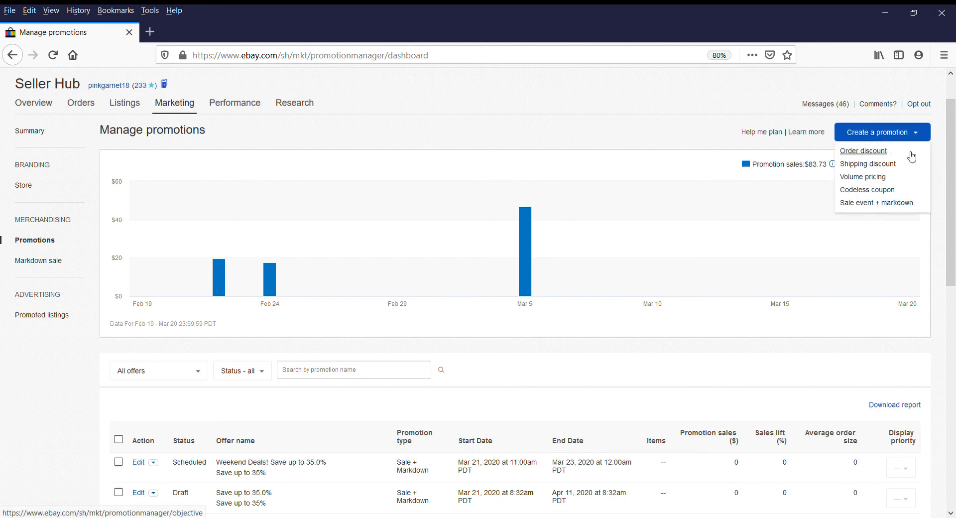
Start a Sale event + markdown at 35% off each item after briefly trying a dollar-off discount
{"action": "left_click", "coordinate": [868, 205]}
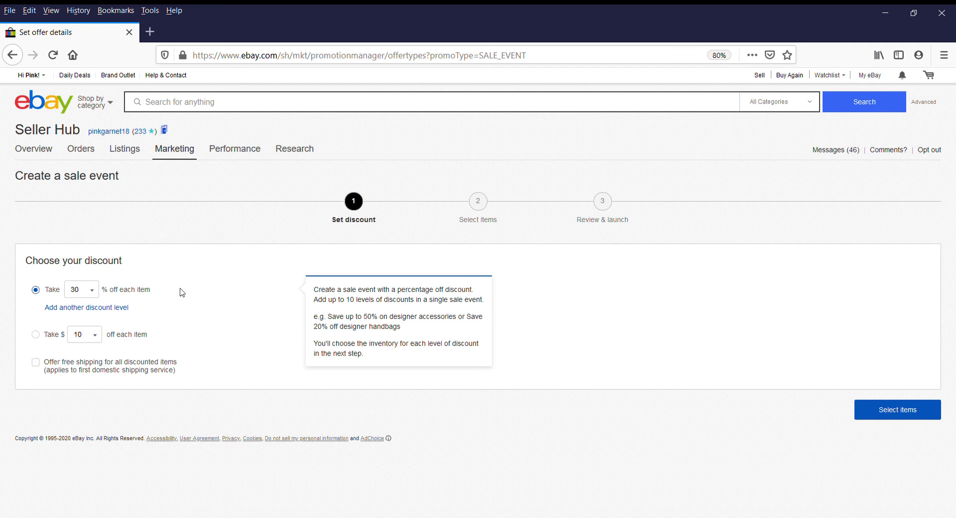
{"action": "left_click", "coordinate": [92, 293]}
{"action": "left_click", "coordinate": [35, 334]}
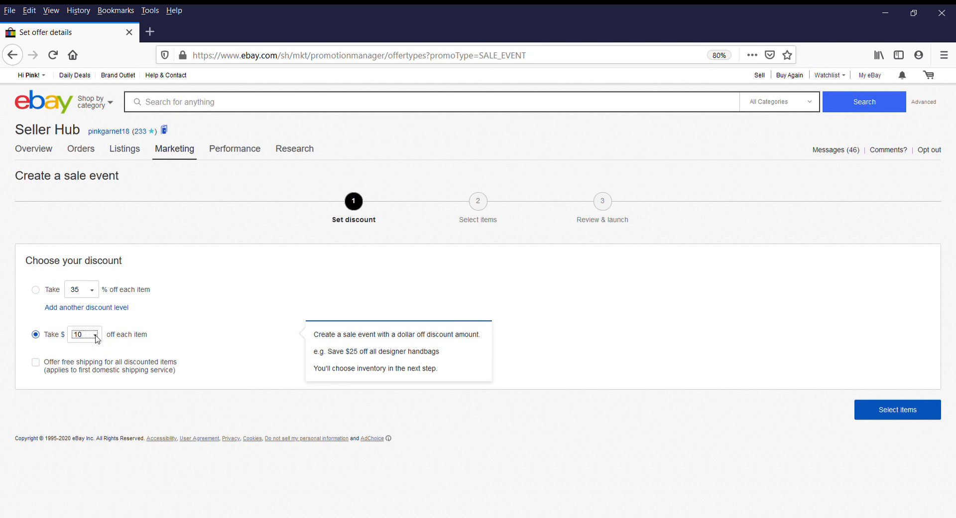
{"action": "key", "text": "Tab"}
{"action": "left_click", "coordinate": [232, 305]}
{"action": "left_click", "coordinate": [89, 341]}
{"action": "left_click", "coordinate": [217, 317]}
{"action": "left_click", "coordinate": [36, 291]}
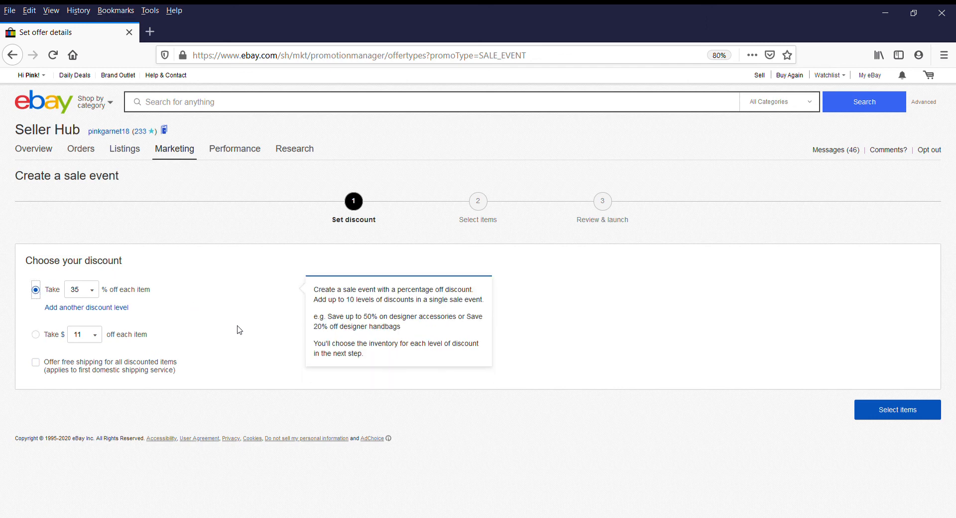
{"action": "left_click", "coordinate": [891, 414]}
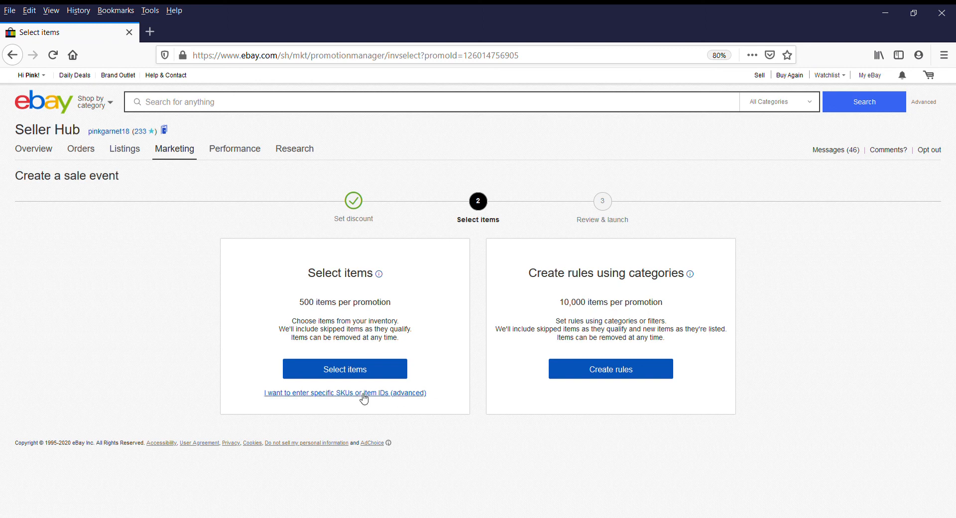
Pick items from the 531-item inventory, sorted by days on site, longest first
{"action": "left_click", "coordinate": [350, 370]}
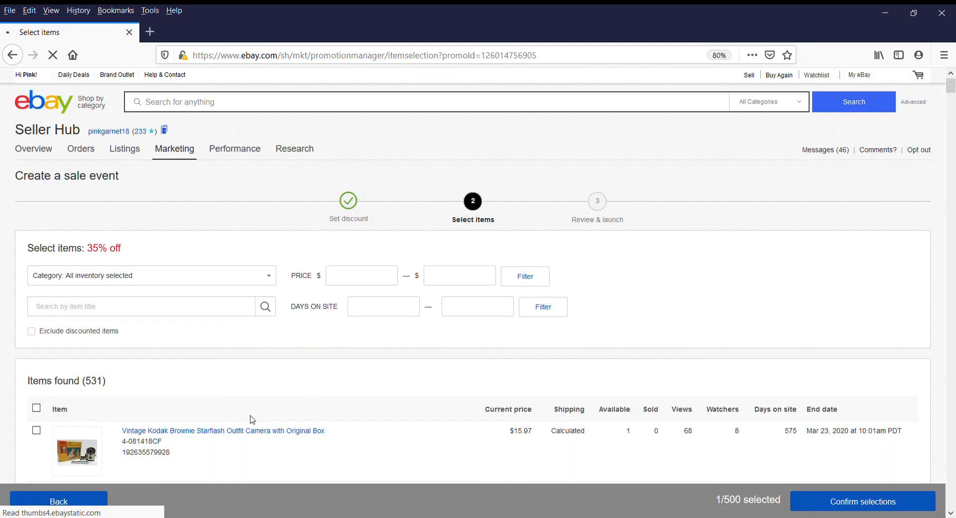
{"action": "scroll", "coordinate": [244, 421], "scroll_direction": "down", "scroll_amount": 10}
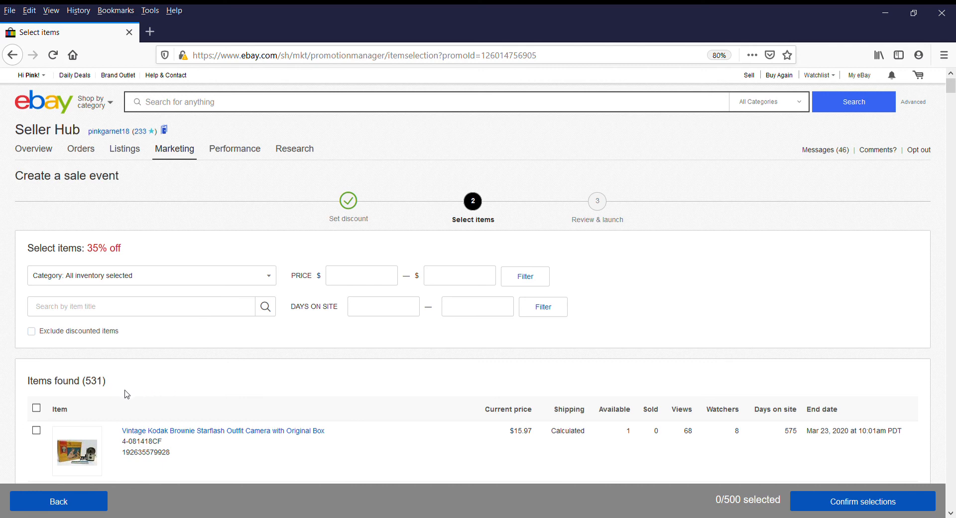
{"action": "scroll", "coordinate": [118, 395], "scroll_direction": "down", "scroll_amount": 1}
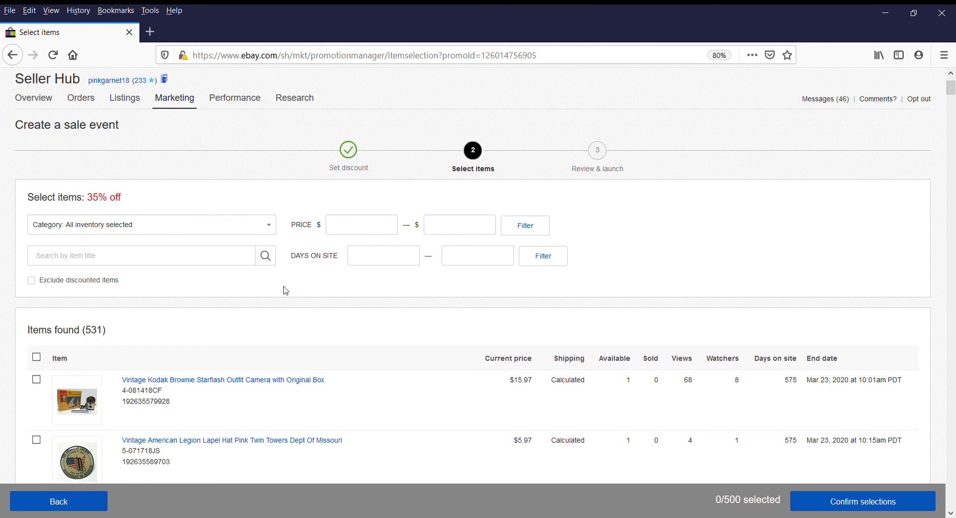
{"action": "scroll", "coordinate": [348, 358], "scroll_direction": "down", "scroll_amount": 3}
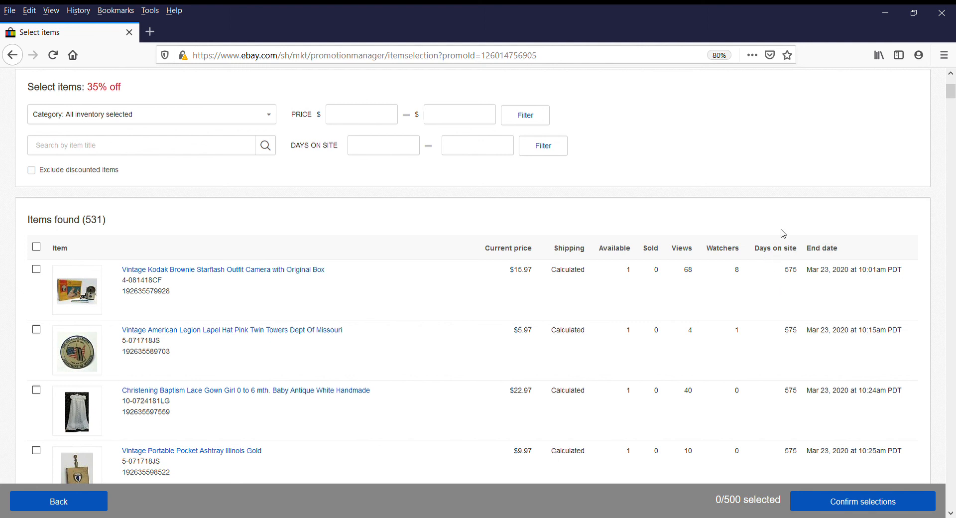
{"action": "left_click", "coordinate": [783, 252]}
{"action": "left_click", "coordinate": [769, 252]}
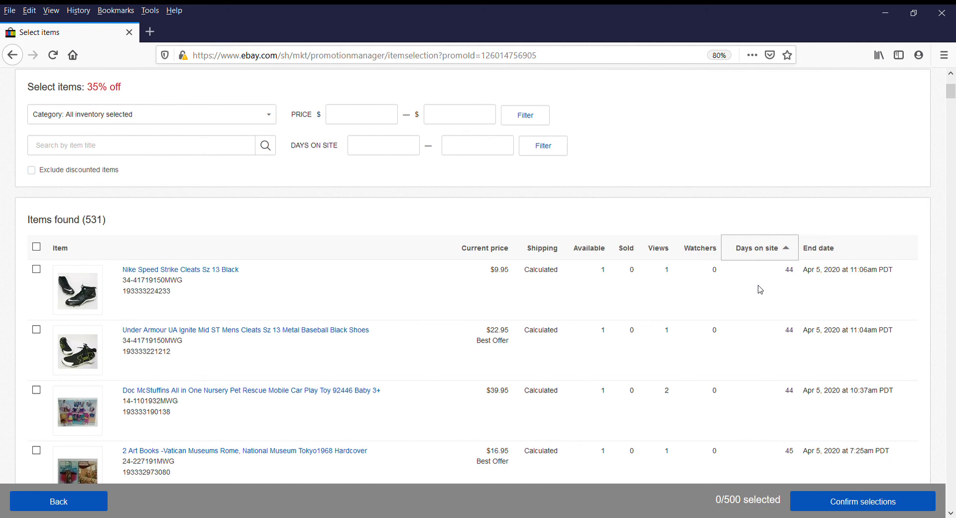
{"action": "left_click", "coordinate": [765, 250]}
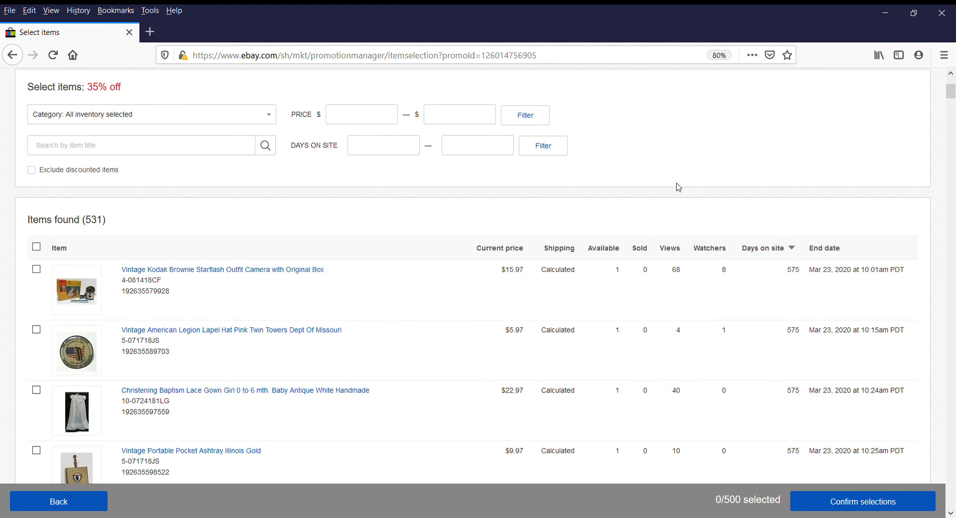
{"action": "scroll", "coordinate": [678, 187], "scroll_direction": "up", "scroll_amount": 2}
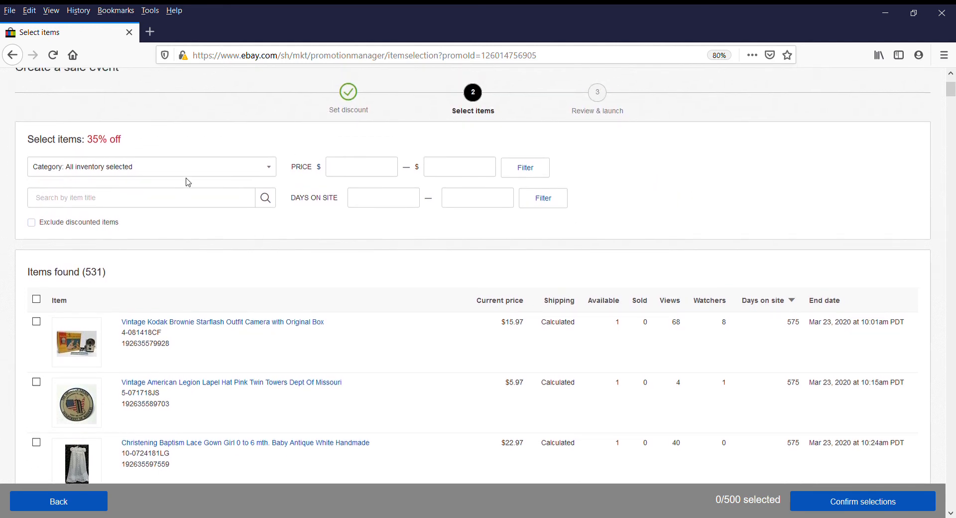
Filter the item list to prices from $9.99 to $125, leaving 389 listings
{"action": "left_click", "coordinate": [271, 168]}
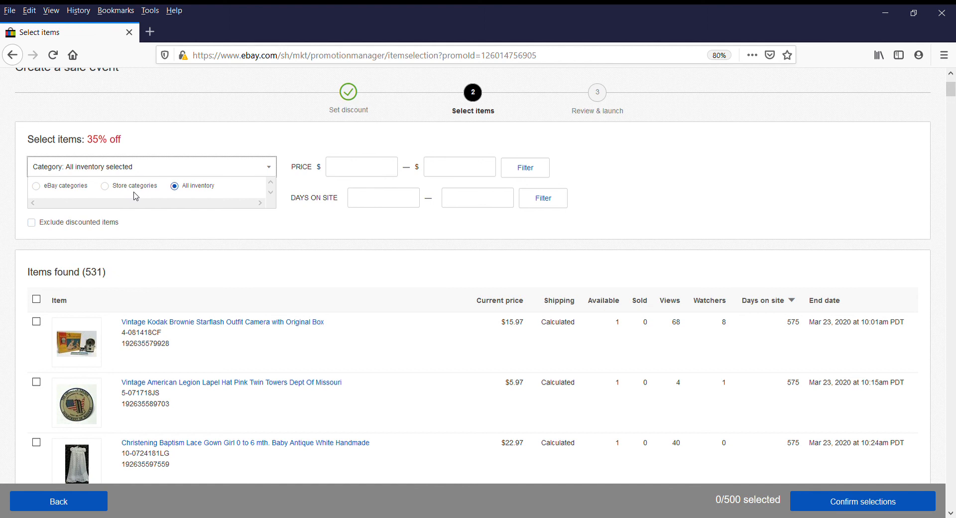
{"action": "left_click", "coordinate": [231, 148]}
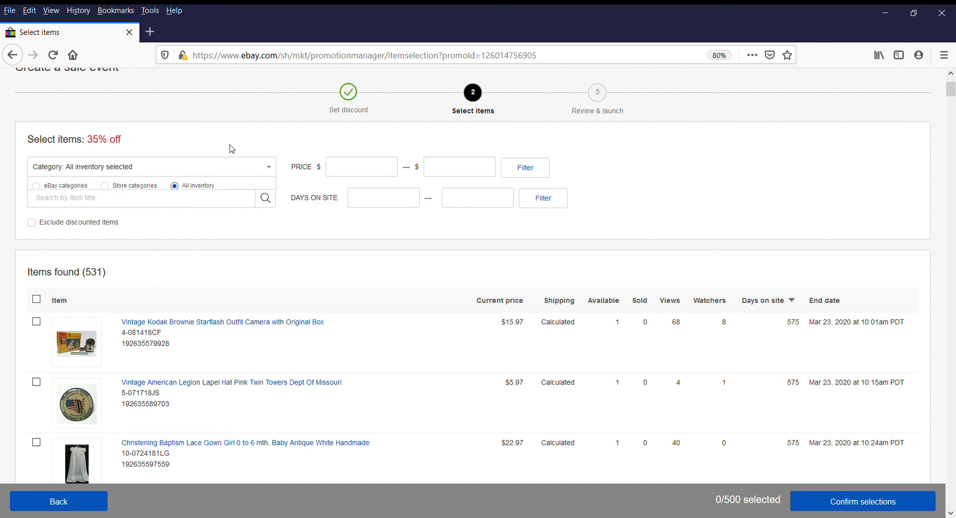
{"action": "left_click", "coordinate": [337, 173]}
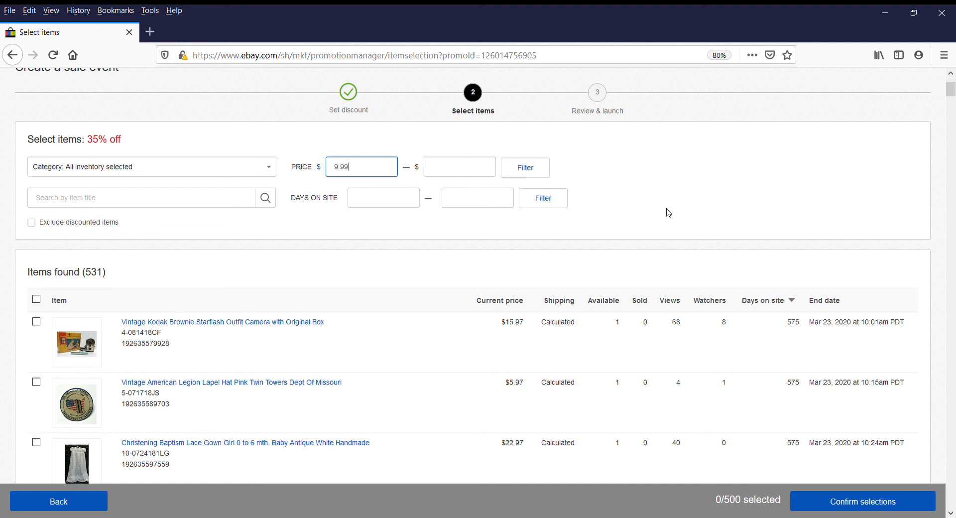
{"action": "key", "text": "Tab"}
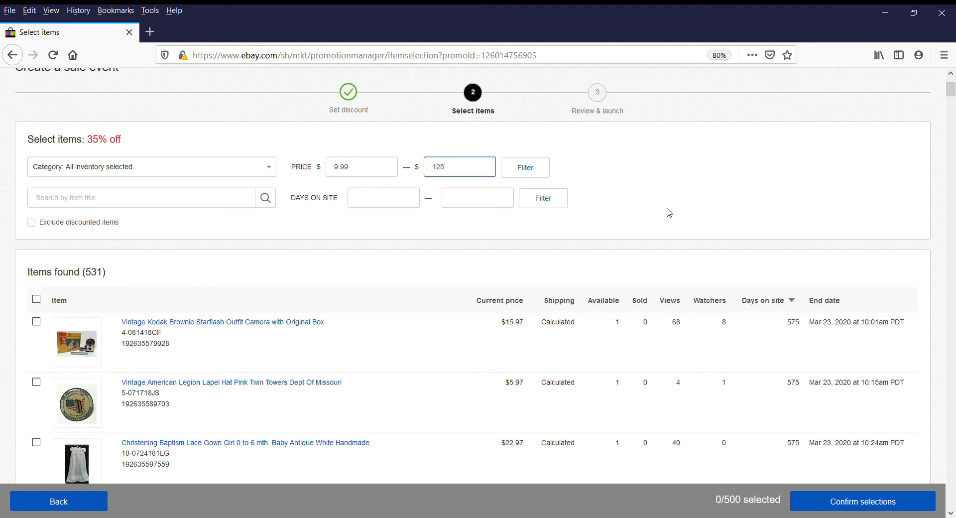
{"action": "left_click", "coordinate": [541, 169]}
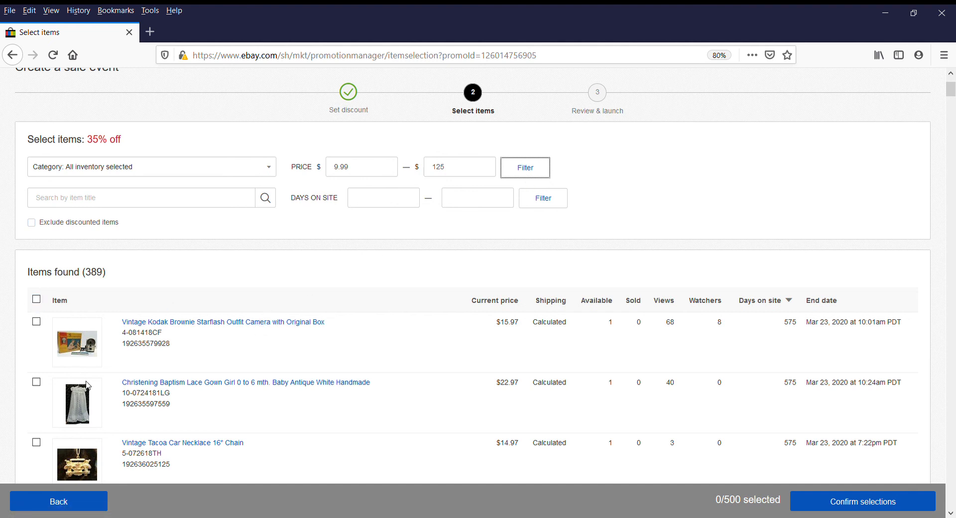
{"action": "left_click", "coordinate": [37, 299]}
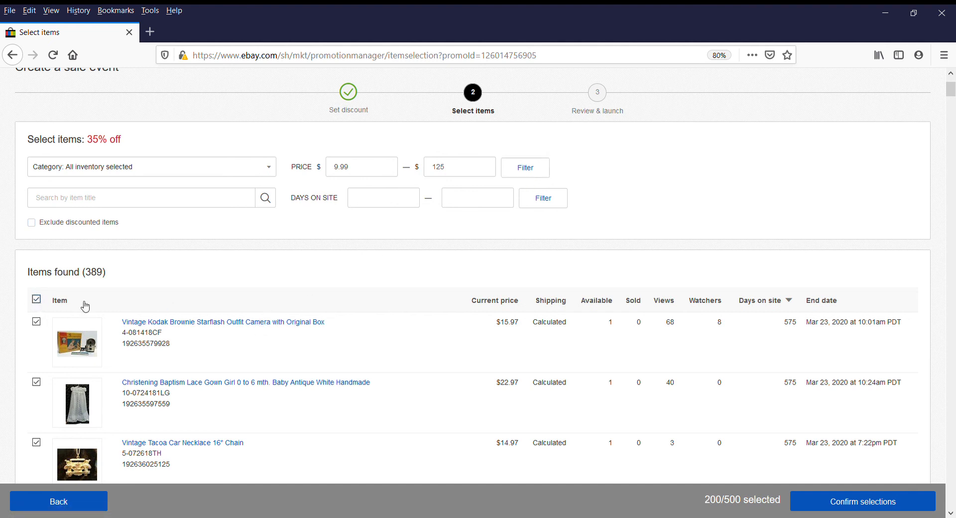
{"action": "scroll", "coordinate": [442, 375], "scroll_direction": "down", "scroll_amount": 5}
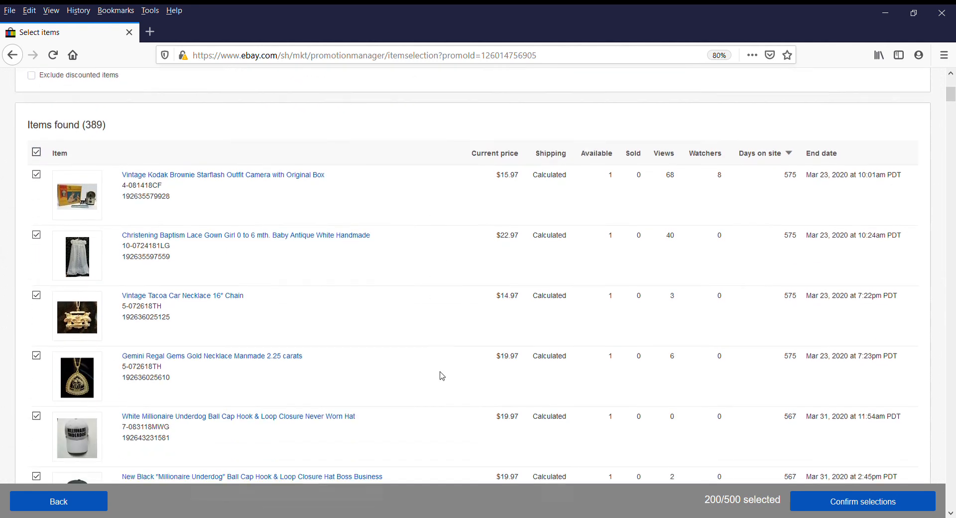
{"action": "scroll", "coordinate": [442, 375], "scroll_direction": "down", "scroll_amount": 4}
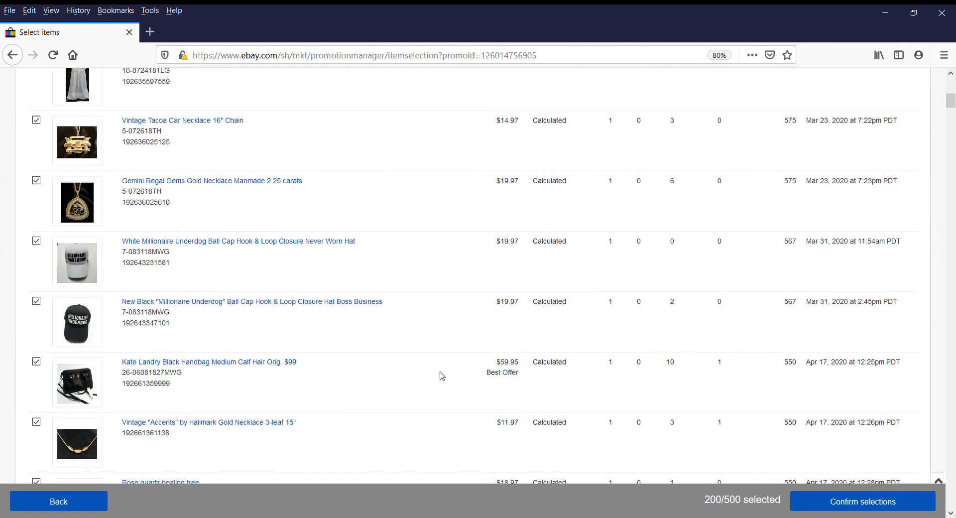
{"action": "scroll", "coordinate": [442, 374], "scroll_direction": "down", "scroll_amount": 6}
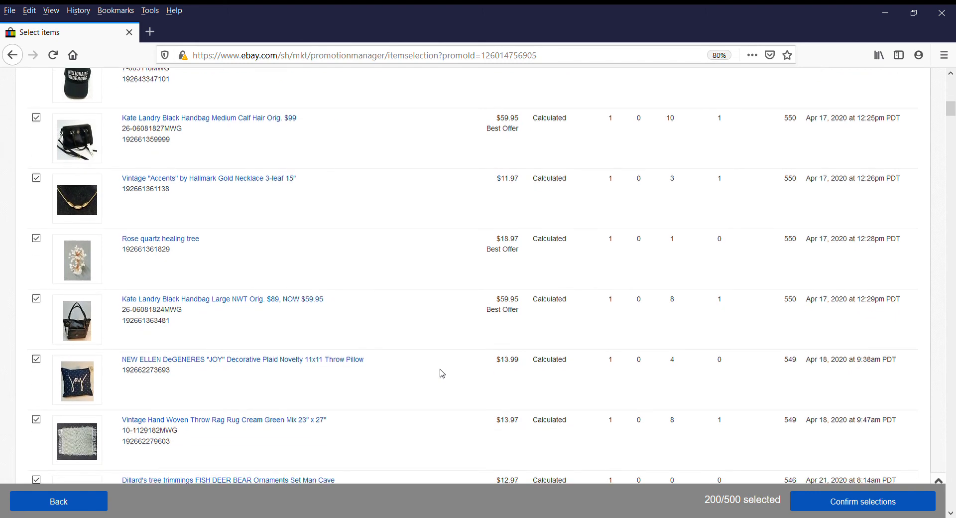
{"action": "scroll", "coordinate": [442, 374], "scroll_direction": "down", "scroll_amount": 5}
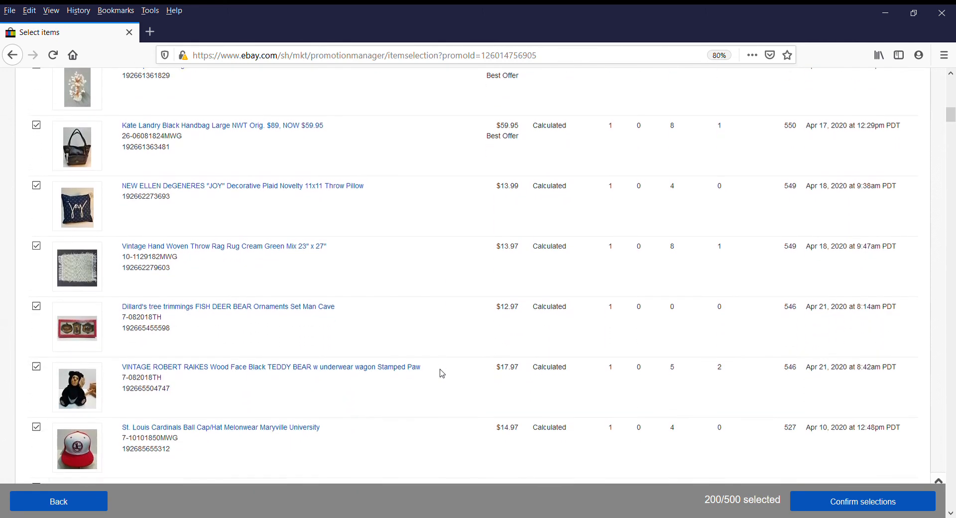
{"action": "scroll", "coordinate": [442, 372], "scroll_direction": "down", "scroll_amount": 4}
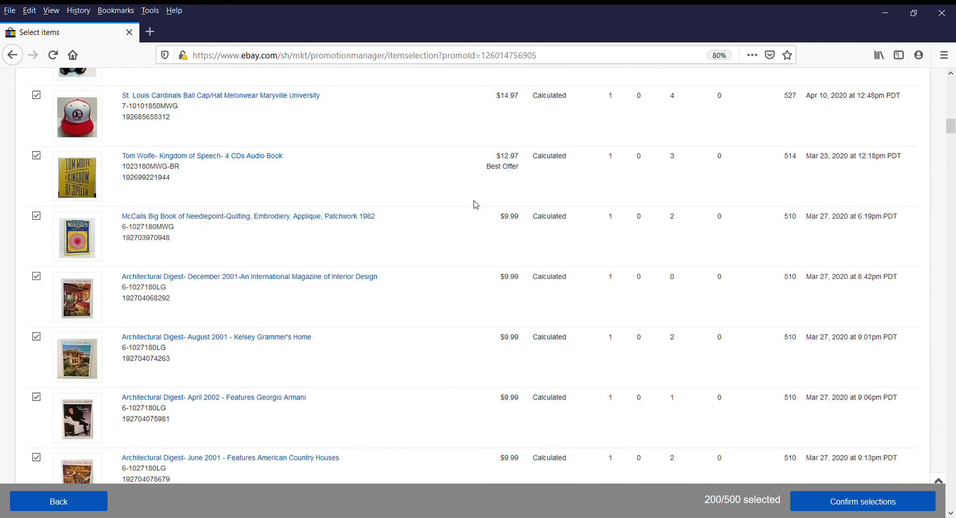
{"action": "scroll", "coordinate": [455, 475], "scroll_direction": "down", "scroll_amount": 9}
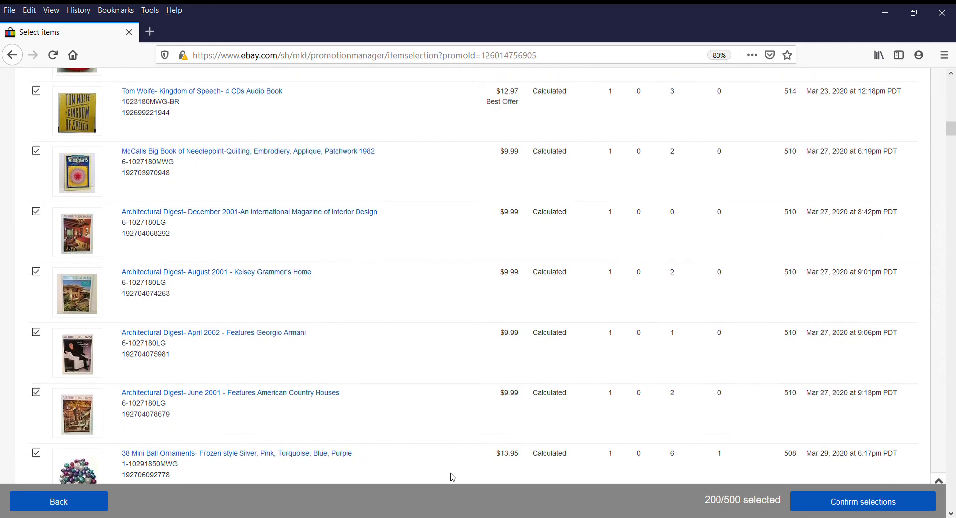
{"action": "scroll", "coordinate": [452, 477], "scroll_direction": "down", "scroll_amount": 2}
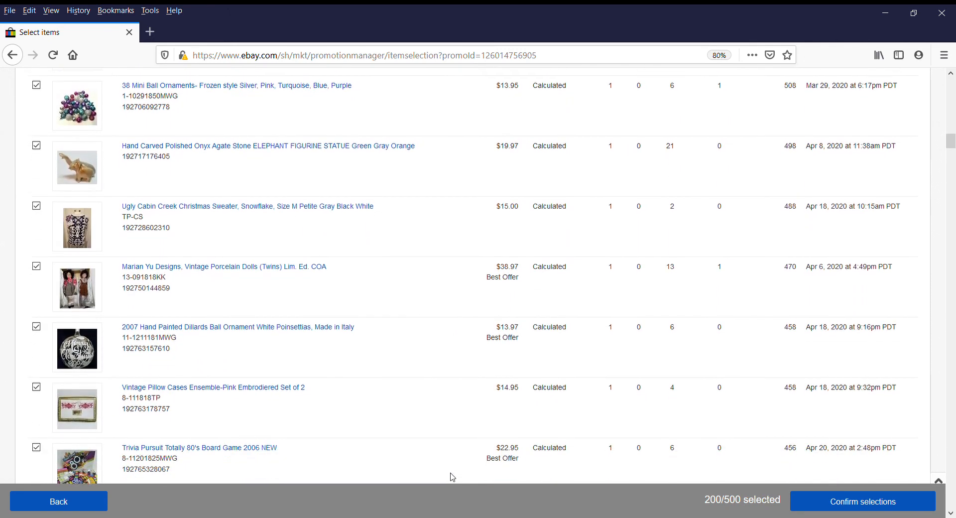
{"action": "scroll", "coordinate": [452, 476], "scroll_direction": "down", "scroll_amount": 20}
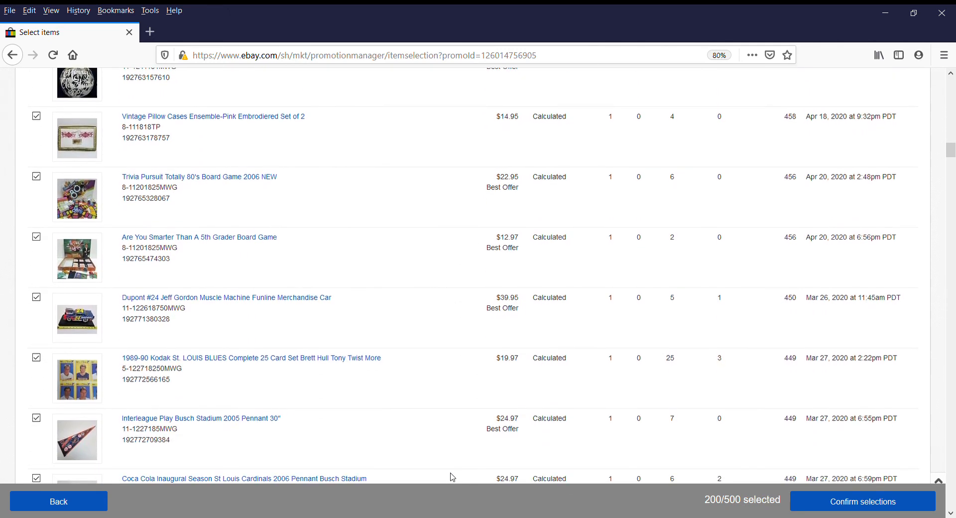
{"action": "scroll", "coordinate": [452, 477], "scroll_direction": "down", "scroll_amount": 20}
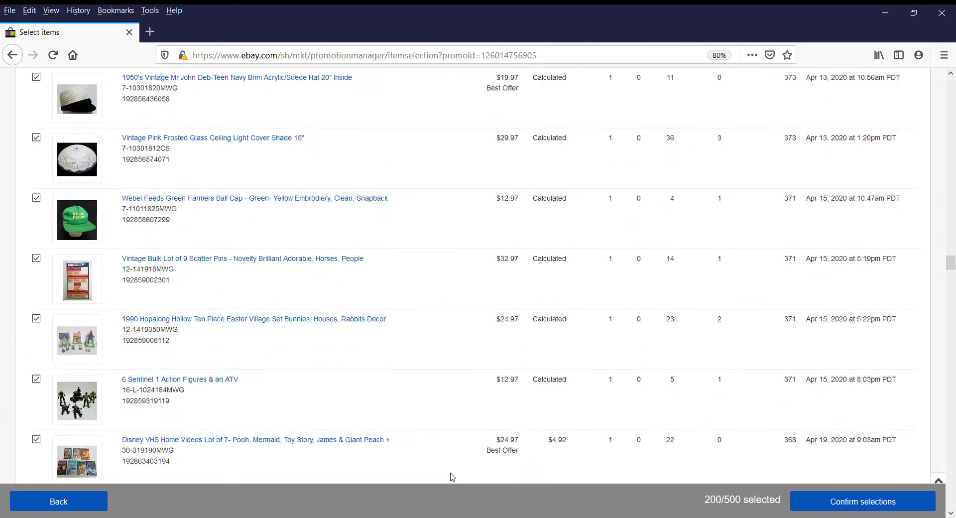
{"action": "scroll", "coordinate": [451, 476], "scroll_direction": "down", "scroll_amount": 5}
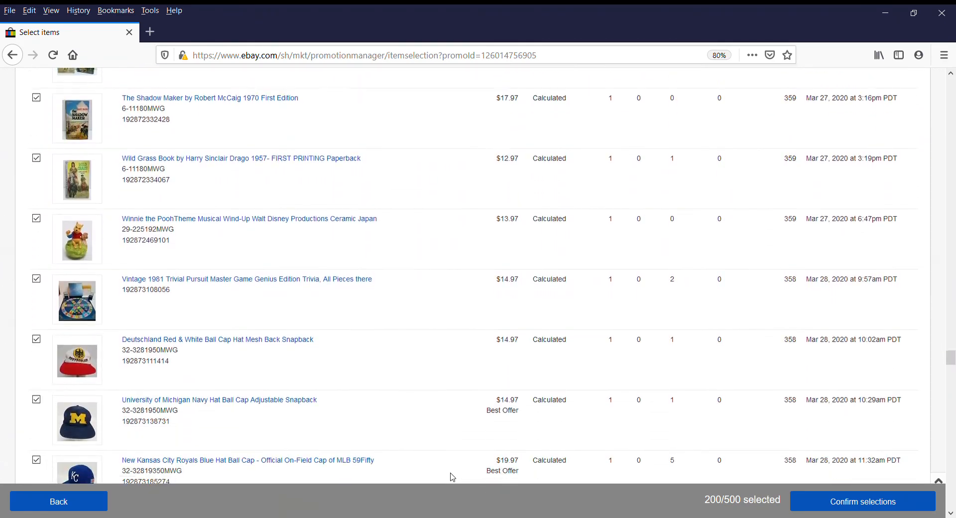
{"action": "scroll", "coordinate": [452, 476], "scroll_direction": "up", "scroll_amount": 8}
{"action": "scroll", "coordinate": [452, 477], "scroll_direction": "up", "scroll_amount": 15}
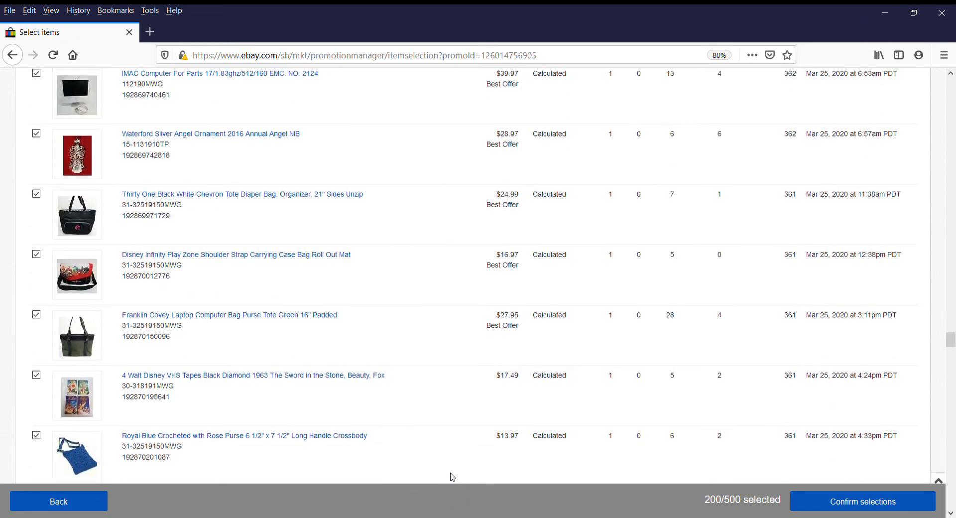
{"action": "scroll", "coordinate": [452, 477], "scroll_direction": "up", "scroll_amount": 15}
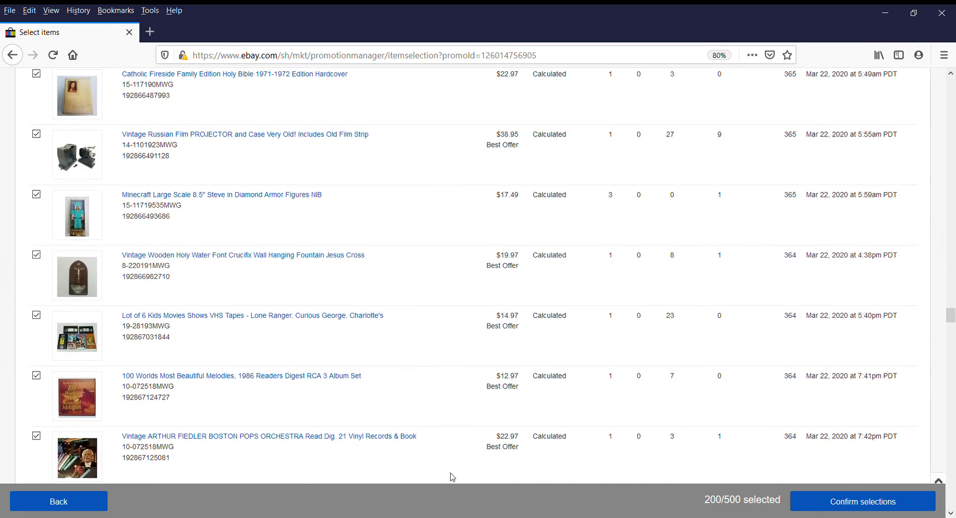
{"action": "scroll", "coordinate": [452, 477], "scroll_direction": "up", "scroll_amount": 8}
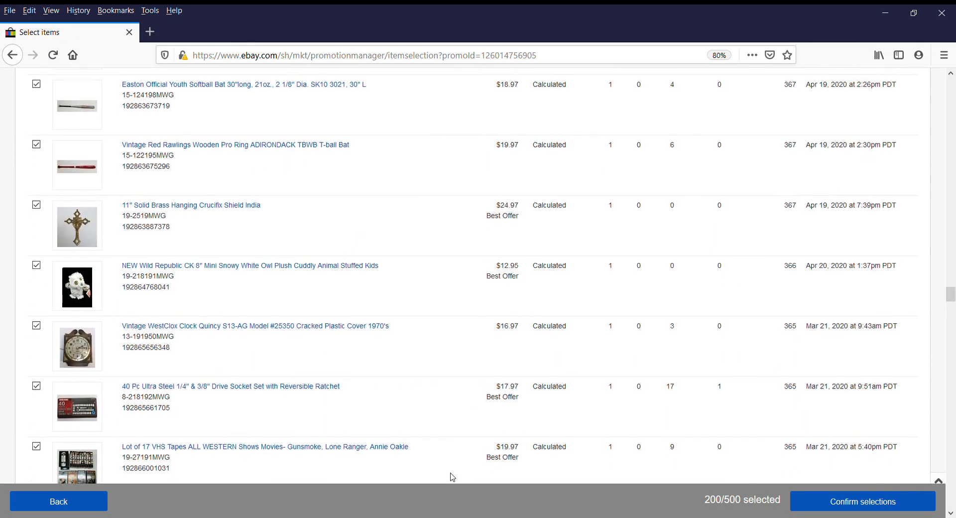
{"action": "scroll", "coordinate": [452, 477], "scroll_direction": "up", "scroll_amount": 12}
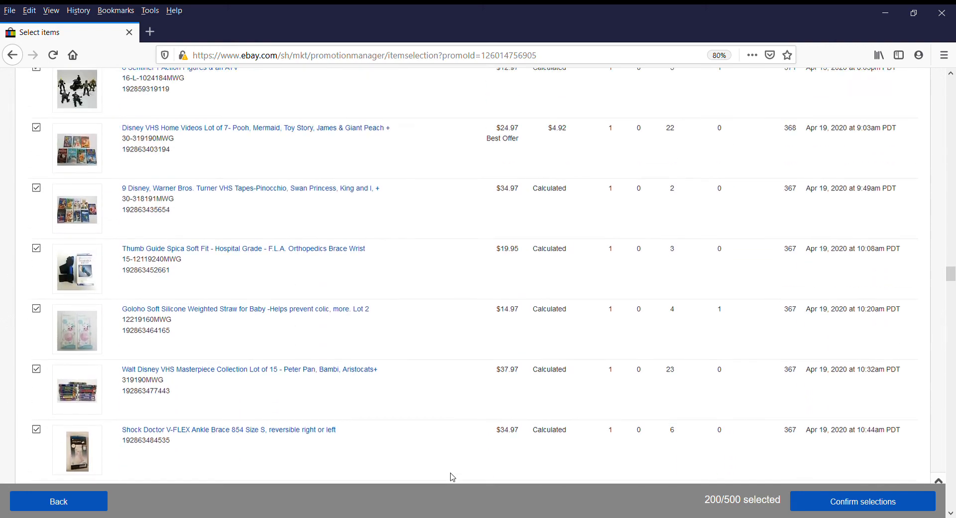
{"action": "scroll", "coordinate": [452, 477], "scroll_direction": "up", "scroll_amount": 4}
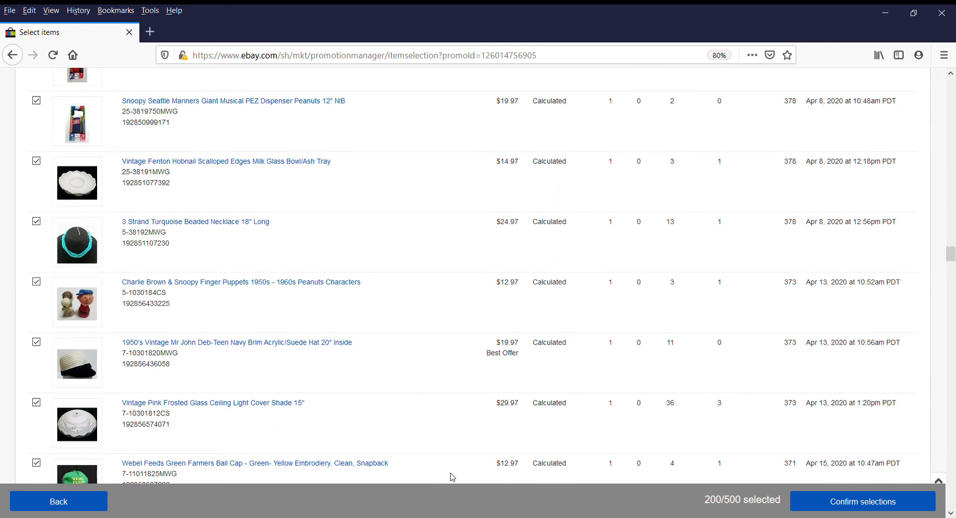
{"action": "scroll", "coordinate": [450, 481], "scroll_direction": "down", "scroll_amount": 20}
{"action": "scroll", "coordinate": [449, 486], "scroll_direction": "down", "scroll_amount": 20}
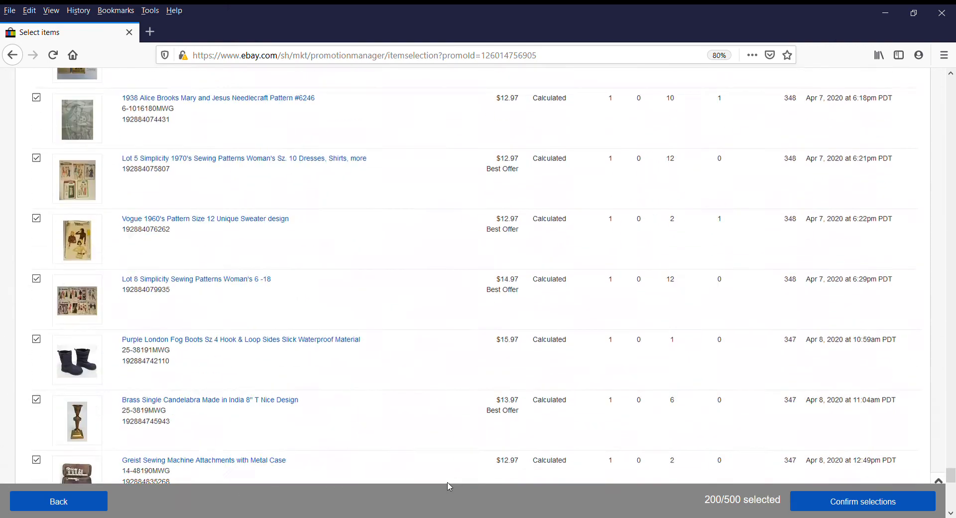
{"action": "scroll", "coordinate": [449, 487], "scroll_direction": "down", "scroll_amount": 8}
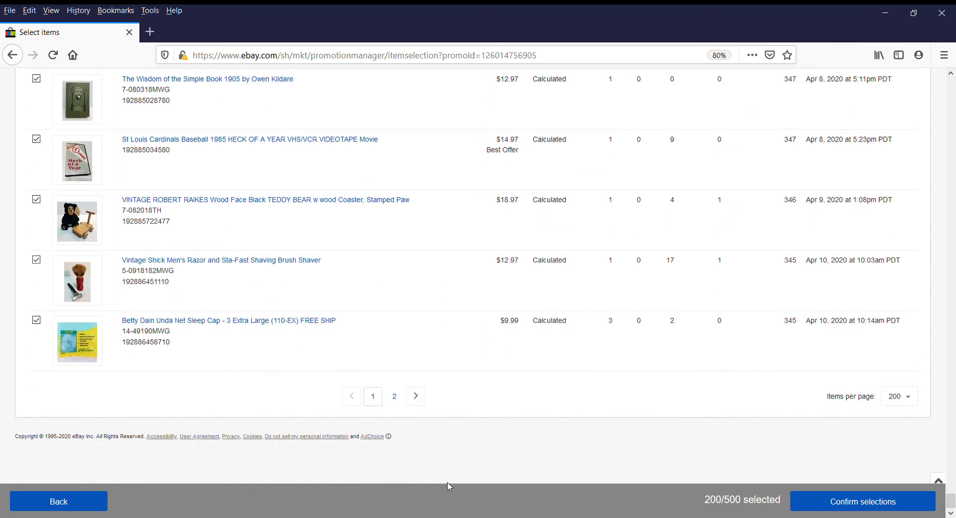
{"action": "left_click", "coordinate": [396, 400]}
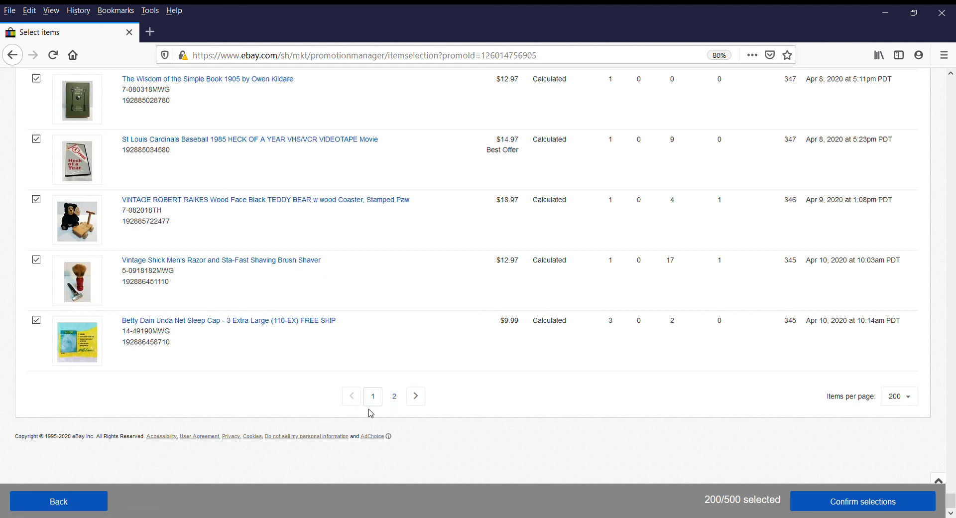
Select all 389 filtered items at once
{"action": "left_click", "coordinate": [396, 398]}
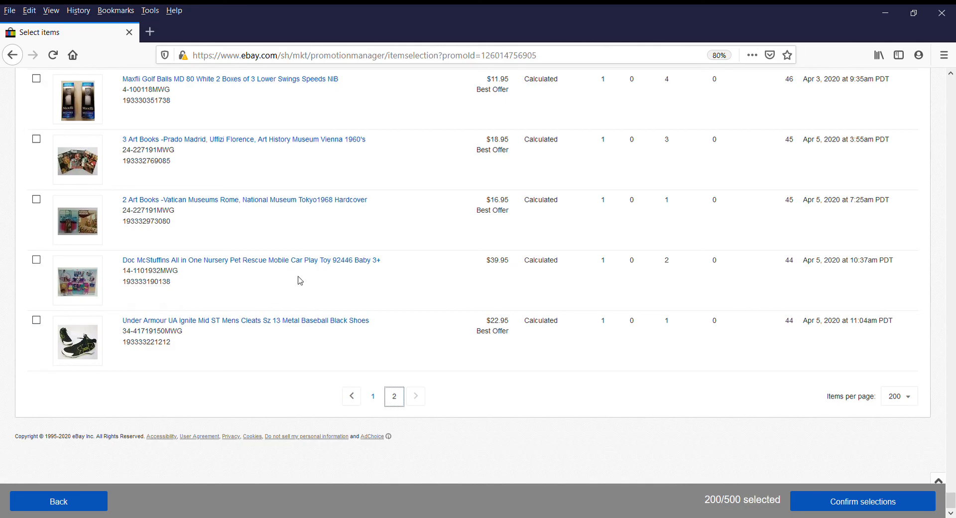
{"action": "scroll", "coordinate": [300, 280], "scroll_direction": "up", "scroll_amount": 20}
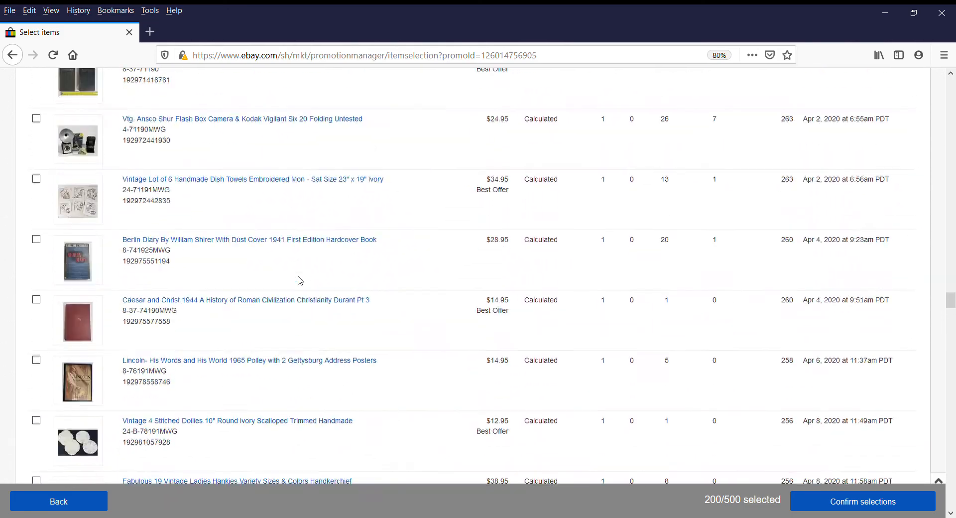
{"action": "scroll", "coordinate": [300, 280], "scroll_direction": "up", "scroll_amount": 20}
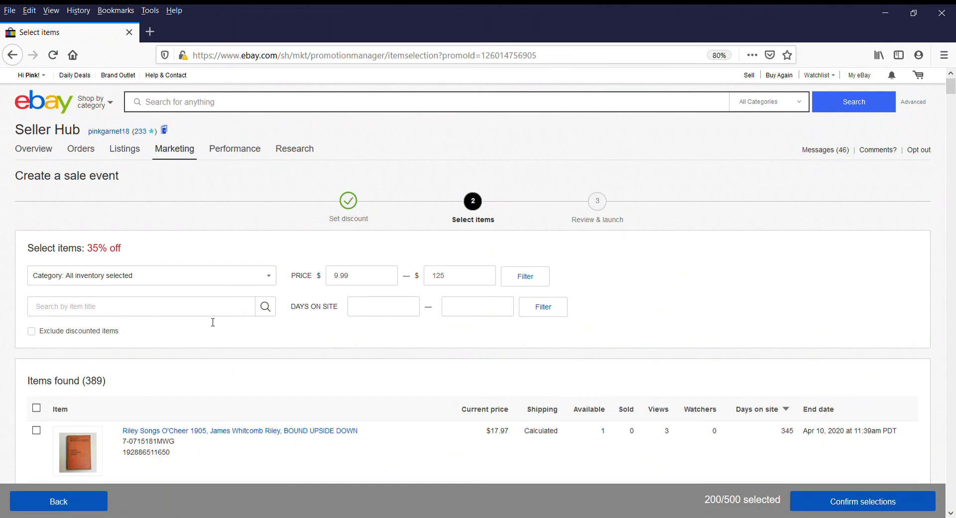
{"action": "scroll", "coordinate": [213, 322], "scroll_direction": "down", "scroll_amount": 4}
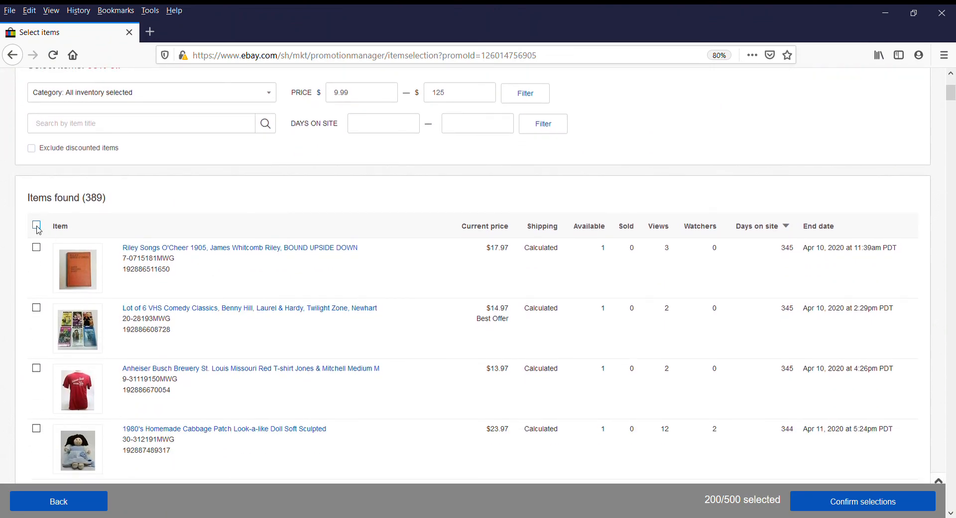
{"action": "left_click", "coordinate": [37, 225]}
Scroll through the checked items and confirm the 389 selections
{"action": "scroll", "coordinate": [422, 448], "scroll_direction": "down", "scroll_amount": 10}
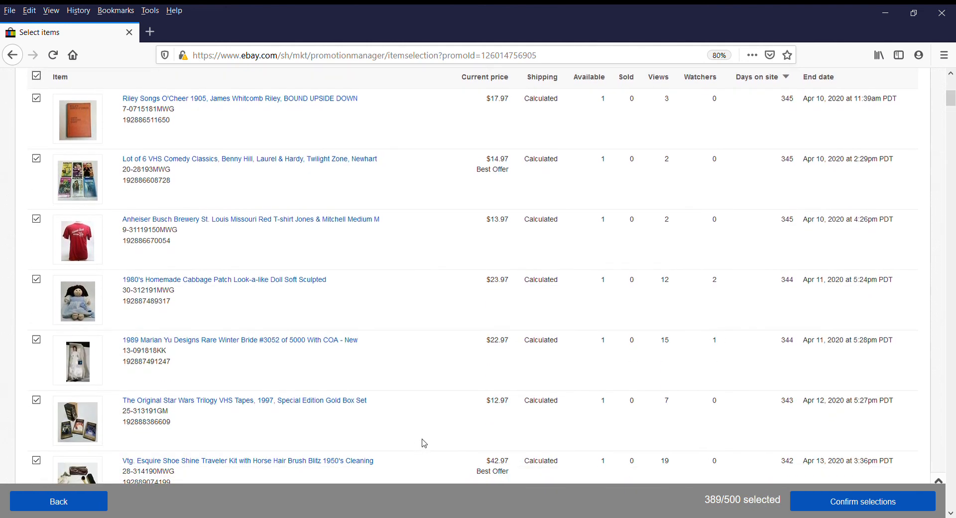
{"action": "scroll", "coordinate": [424, 437], "scroll_direction": "down", "scroll_amount": 11}
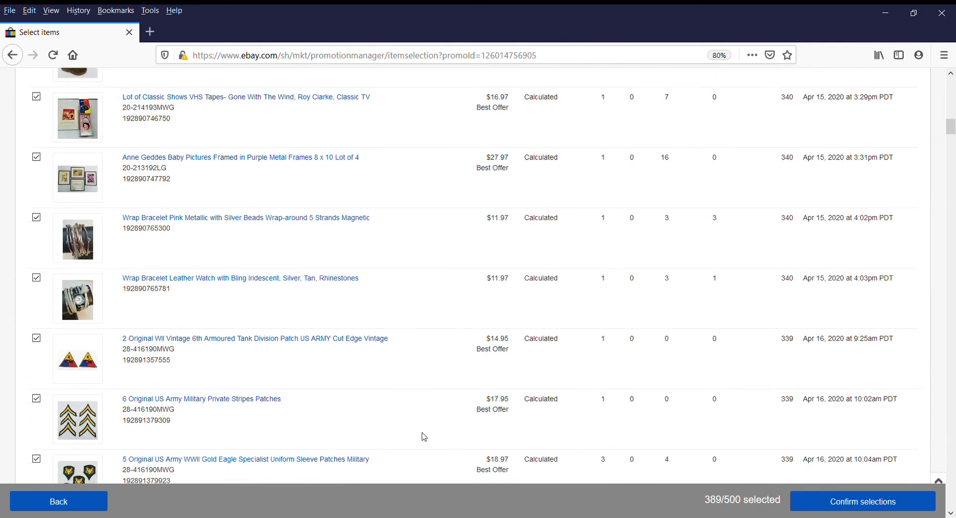
{"action": "scroll", "coordinate": [423, 433], "scroll_direction": "down", "scroll_amount": 13}
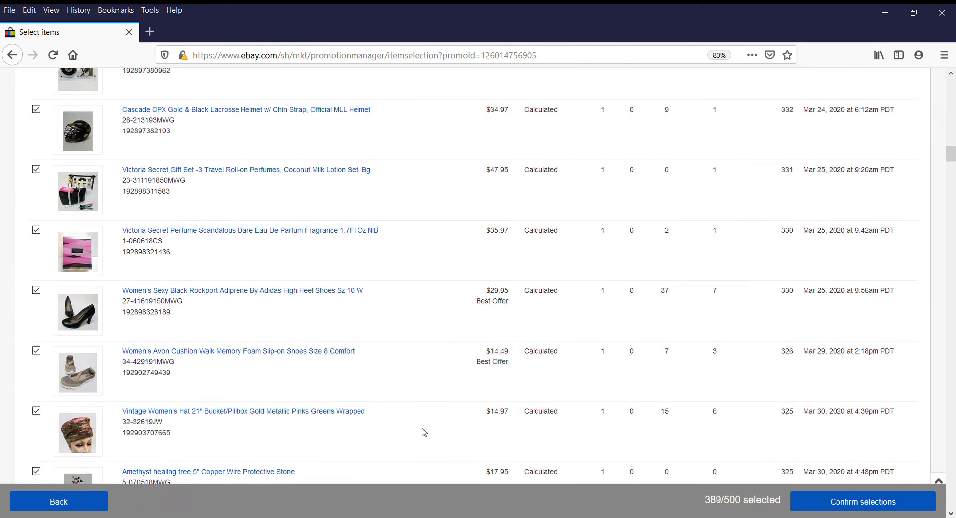
{"action": "scroll", "coordinate": [425, 420], "scroll_direction": "down", "scroll_amount": 12}
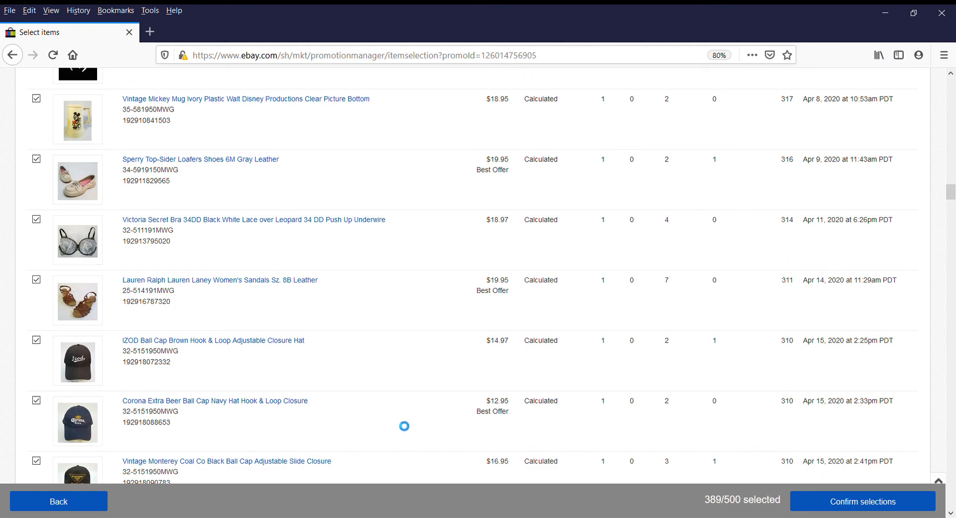
{"action": "left_click_drag", "start_coordinate": [950, 194], "coordinate": [949, 268]}
{"action": "scroll", "coordinate": [426, 265], "scroll_direction": "down", "scroll_amount": 20}
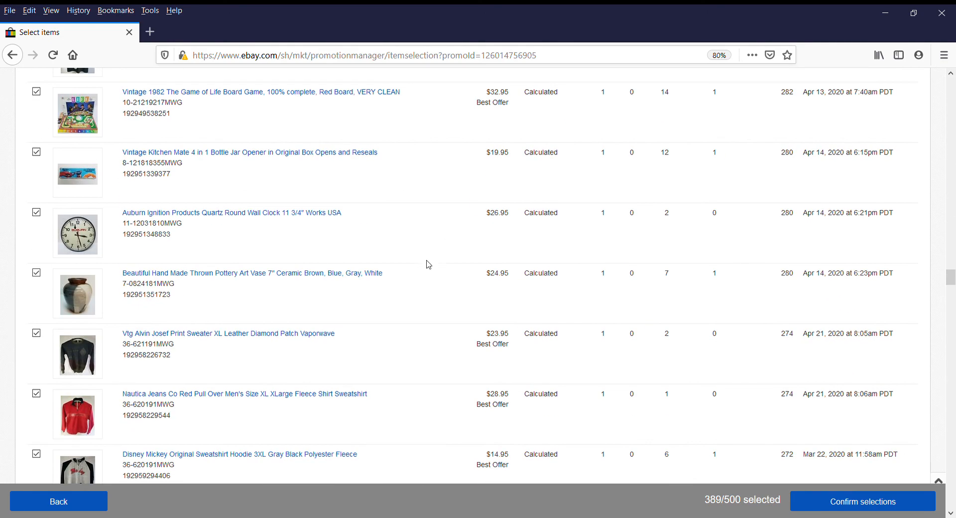
{"action": "scroll", "coordinate": [392, 367], "scroll_direction": "down", "scroll_amount": 12}
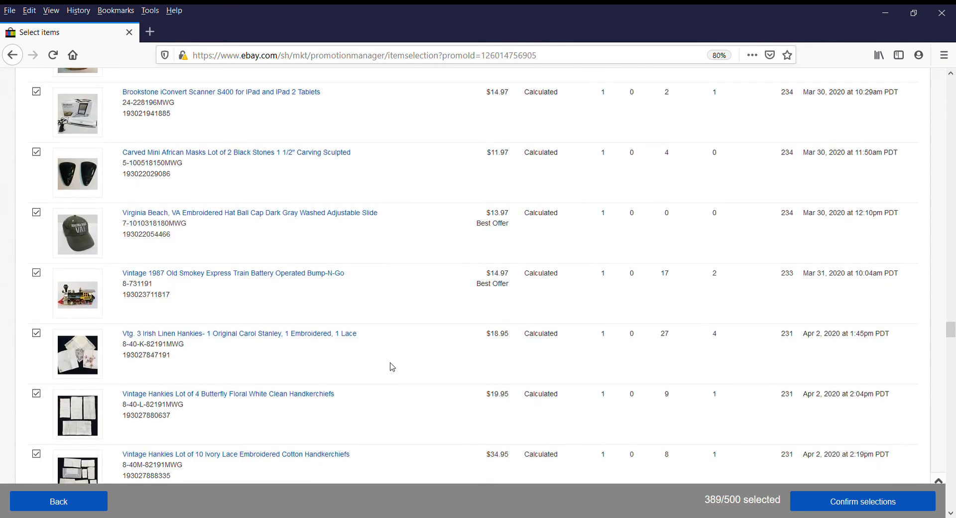
{"action": "scroll", "coordinate": [328, 384], "scroll_direction": "down", "scroll_amount": 12}
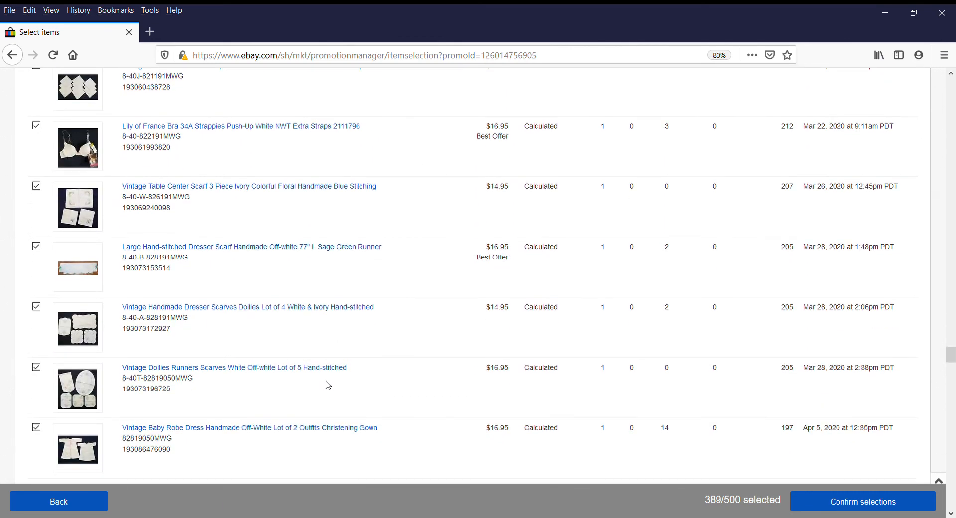
{"action": "scroll", "coordinate": [328, 385], "scroll_direction": "down", "scroll_amount": 10}
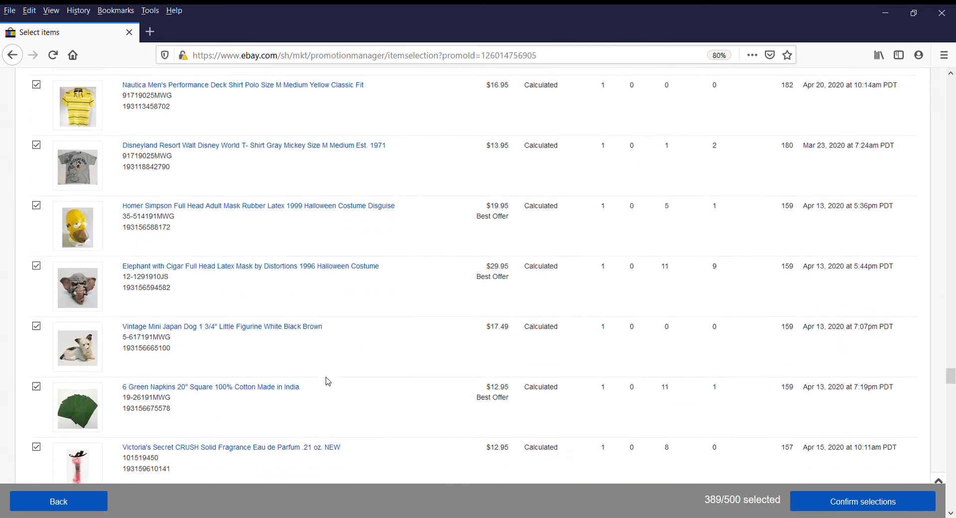
{"action": "scroll", "coordinate": [329, 372], "scroll_direction": "down", "scroll_amount": 10}
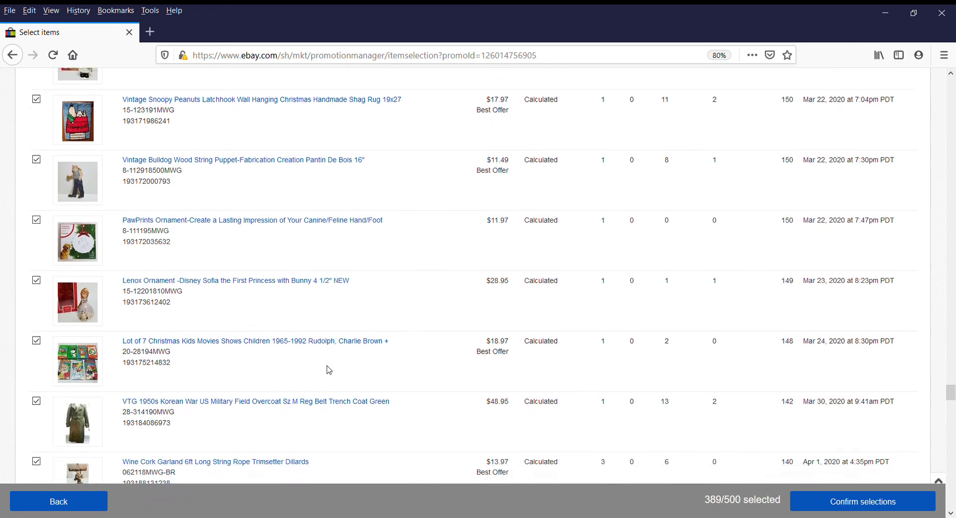
{"action": "scroll", "coordinate": [362, 344], "scroll_direction": "down", "scroll_amount": 13}
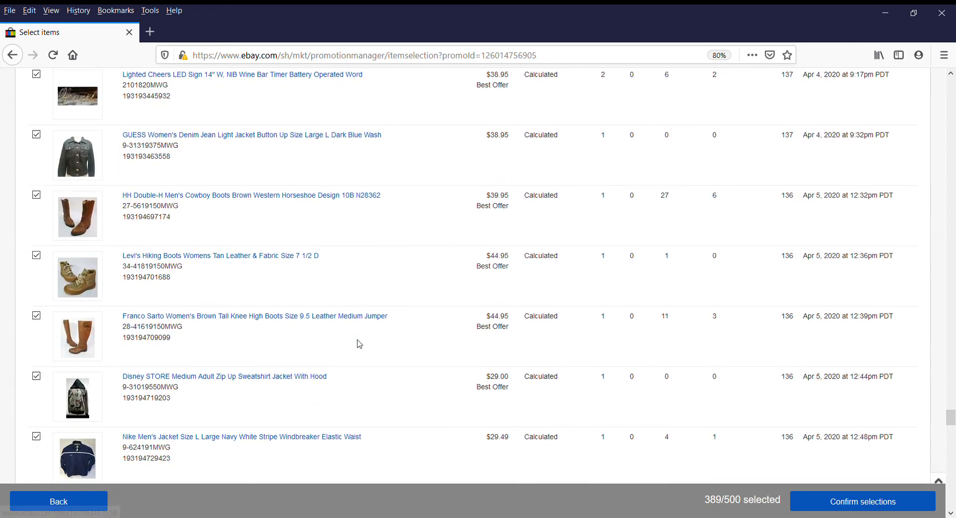
{"action": "scroll", "coordinate": [398, 301], "scroll_direction": "down", "scroll_amount": 14}
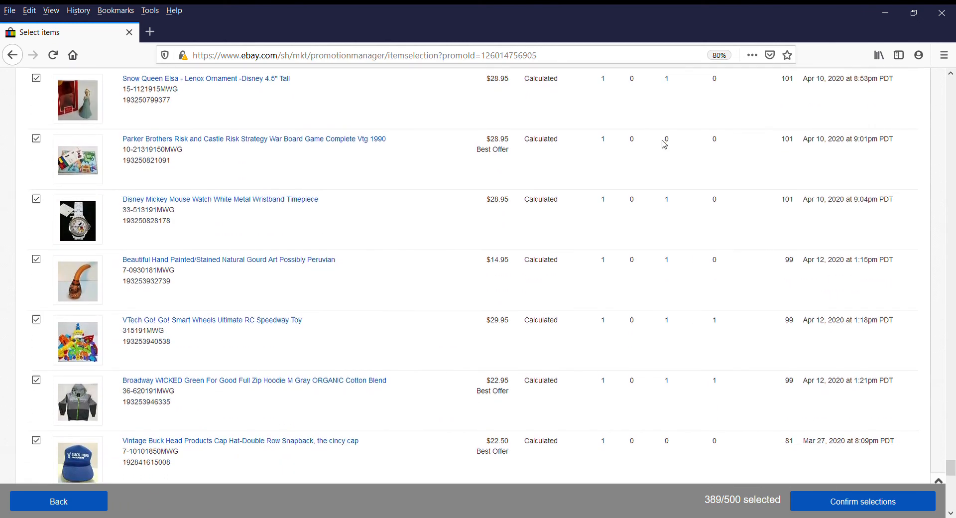
{"action": "scroll", "coordinate": [664, 144], "scroll_direction": "down", "scroll_amount": 4}
{"action": "scroll", "coordinate": [407, 366], "scroll_direction": "down", "scroll_amount": 11}
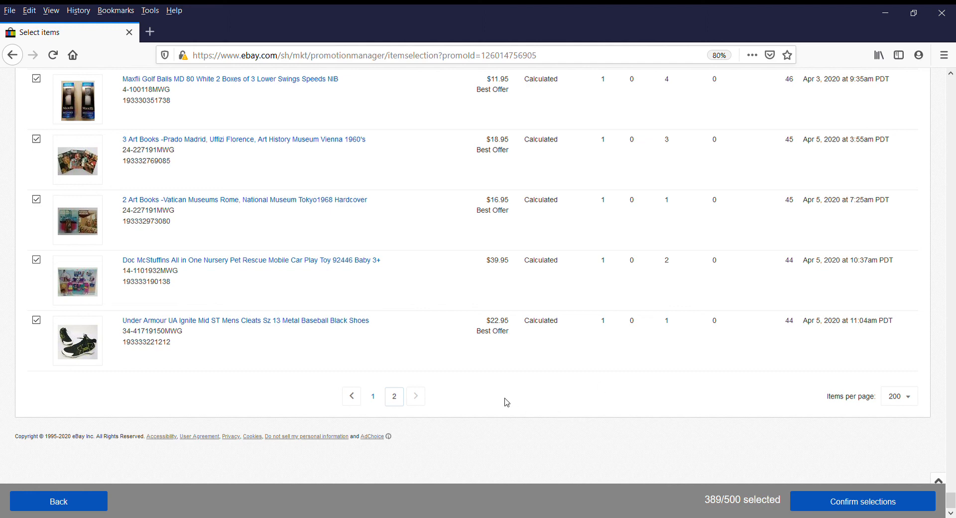
{"action": "scroll", "coordinate": [506, 401], "scroll_direction": "up", "scroll_amount": 5}
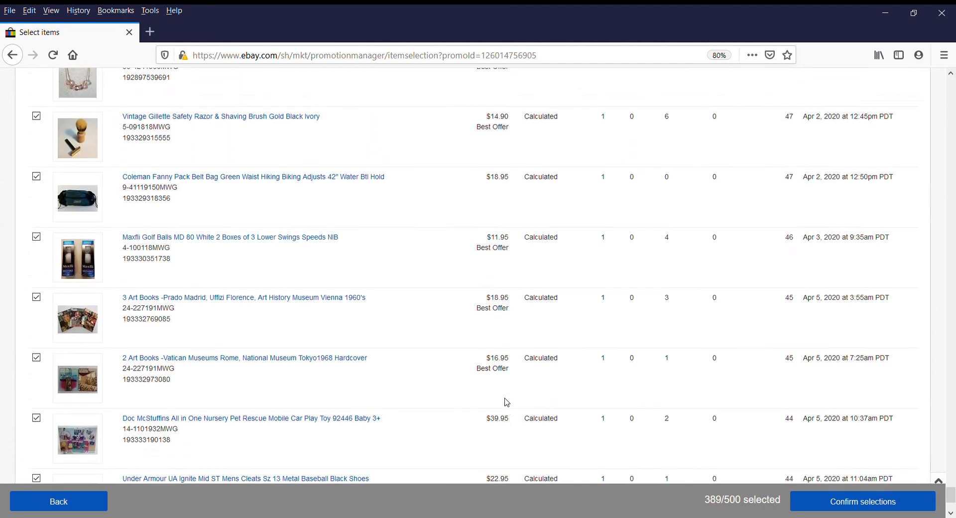
{"action": "scroll", "coordinate": [510, 402], "scroll_direction": "down", "scroll_amount": 5}
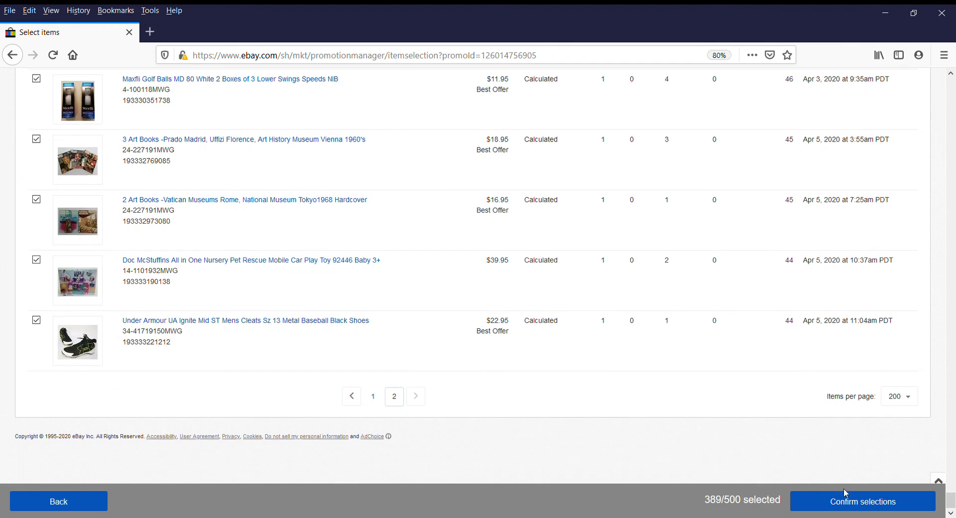
{"action": "left_click", "coordinate": [857, 508]}
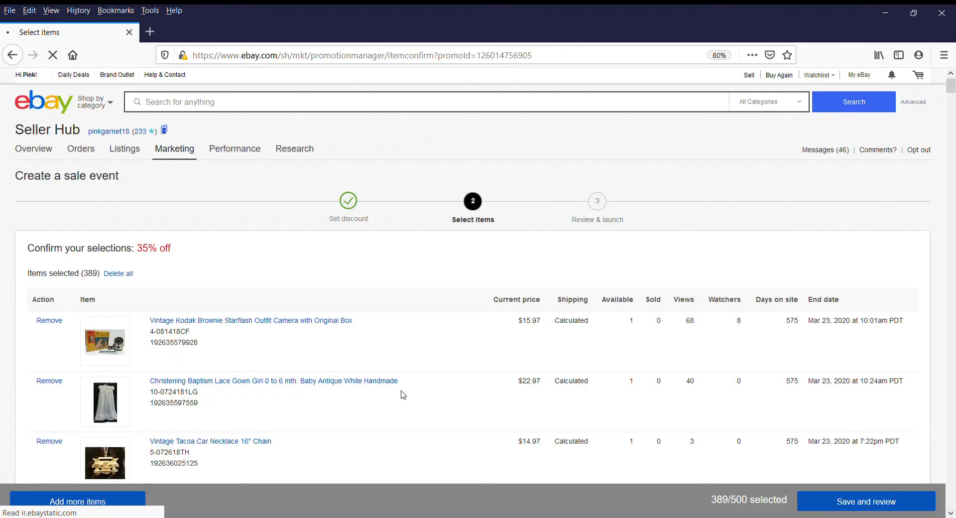
Scroll through the 389 confirmed items, then save them and go to review
{"action": "scroll", "coordinate": [403, 388], "scroll_direction": "down", "scroll_amount": 5}
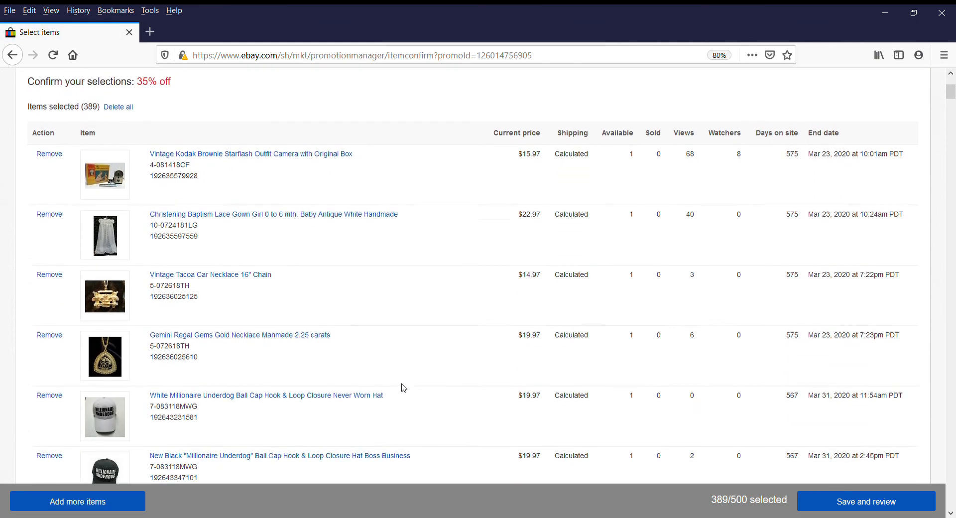
{"action": "scroll", "coordinate": [404, 387], "scroll_direction": "down", "scroll_amount": 12}
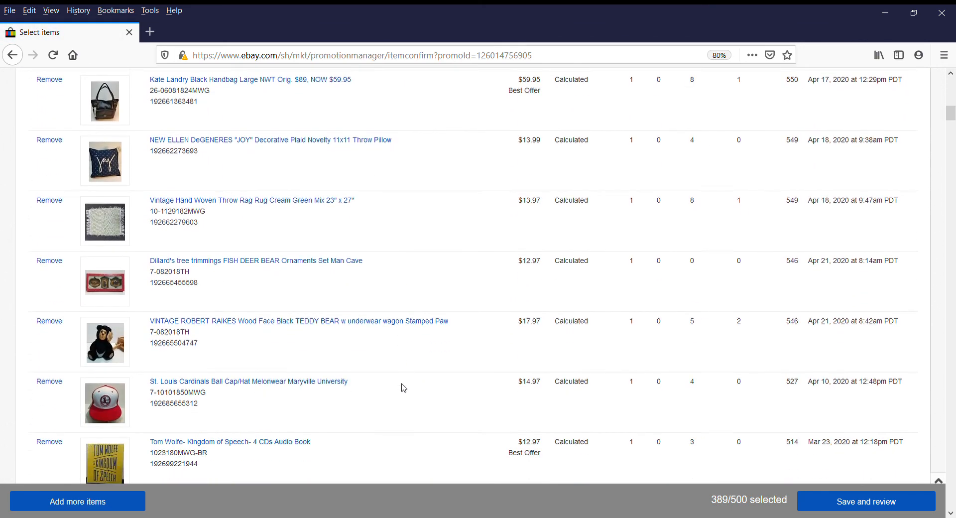
{"action": "scroll", "coordinate": [403, 388], "scroll_direction": "down", "scroll_amount": 2}
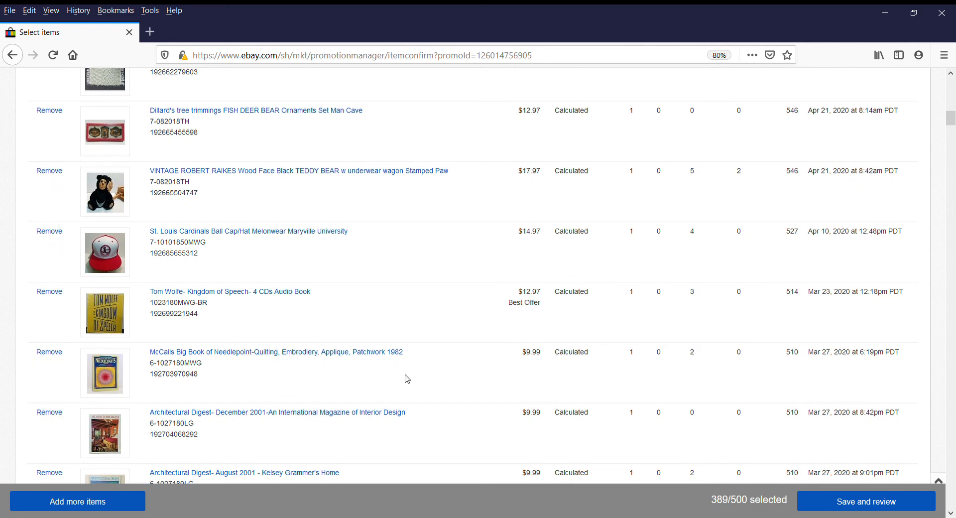
{"action": "scroll", "coordinate": [407, 378], "scroll_direction": "down", "scroll_amount": 4}
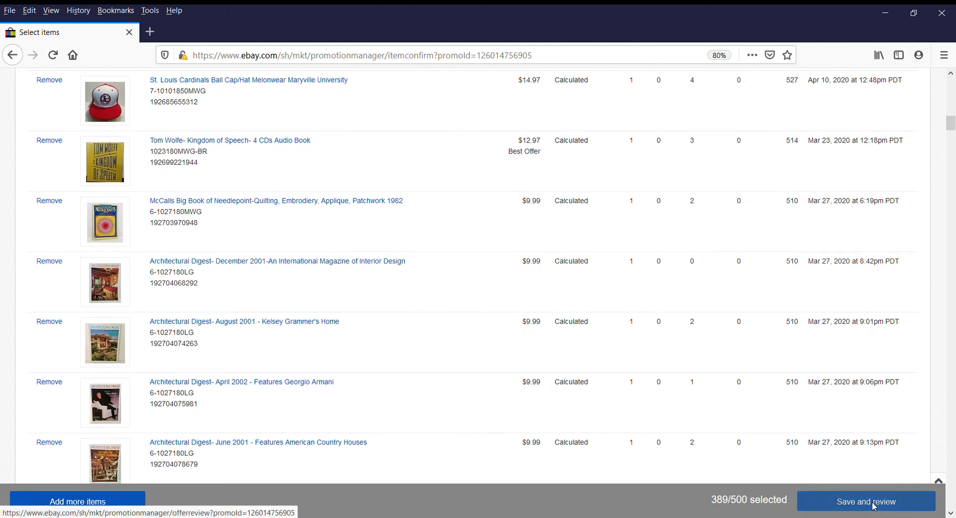
{"action": "left_click", "coordinate": [874, 506]}
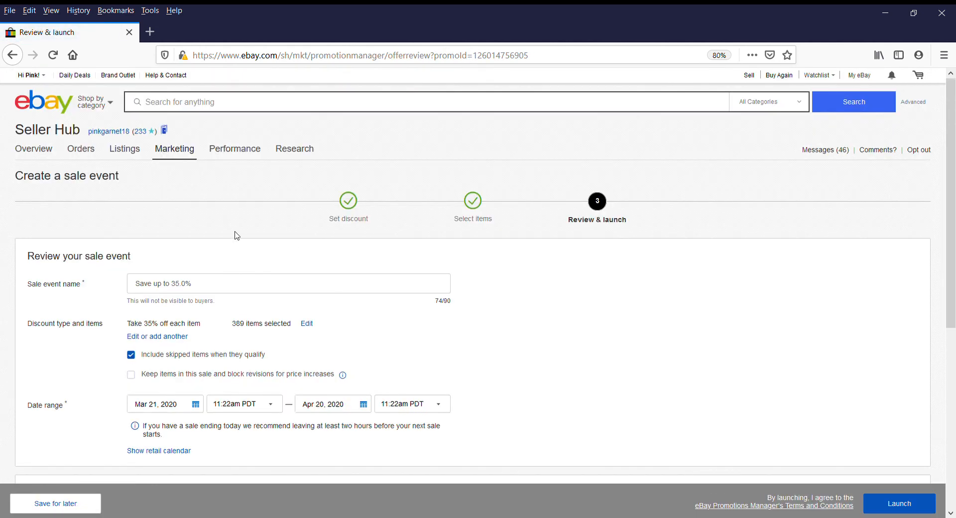
Prefix the sale name with 'Weekend Deals!', copy the full name, and exclude skipped items
{"action": "left_click", "coordinate": [139, 287]}
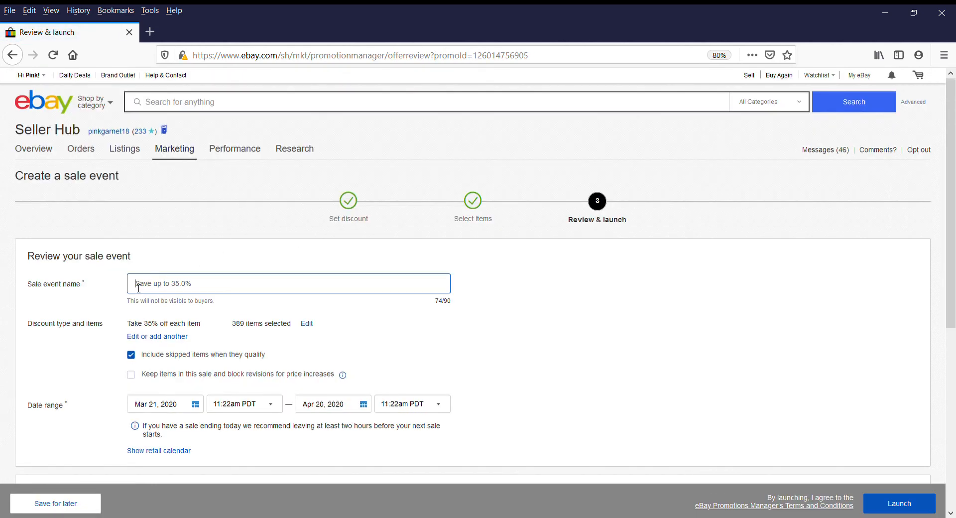
{"action": "type", "text": "Weekend "}
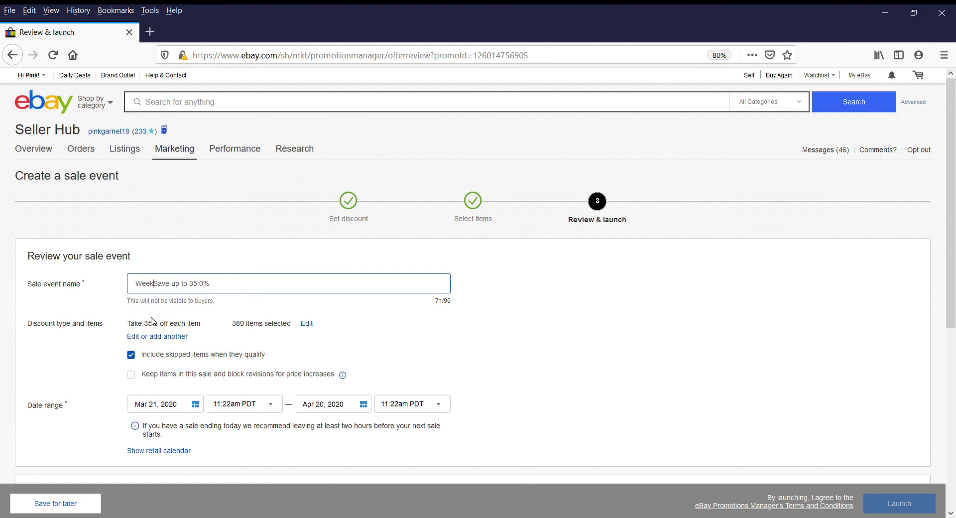
{"action": "type", "text": "Deals!"}
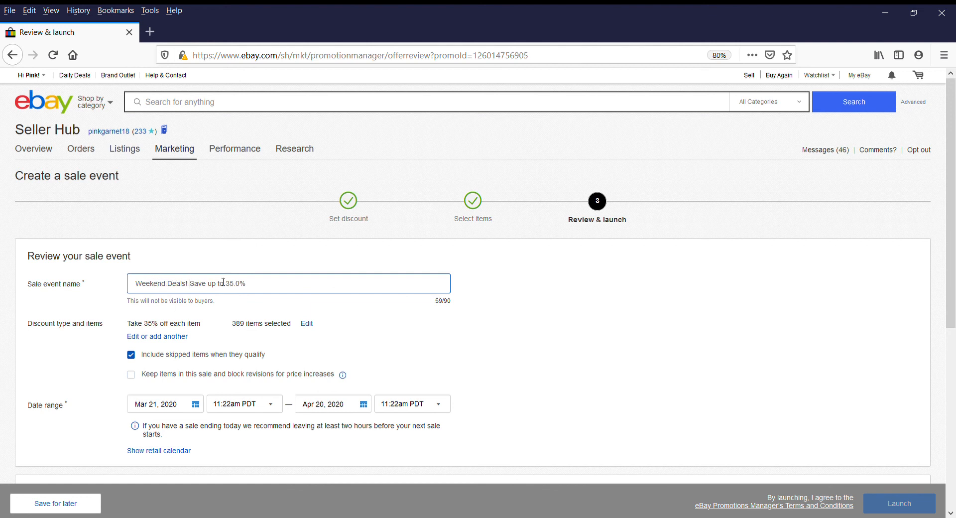
{"action": "left_click_drag", "start_coordinate": [272, 286], "coordinate": [110, 291]}
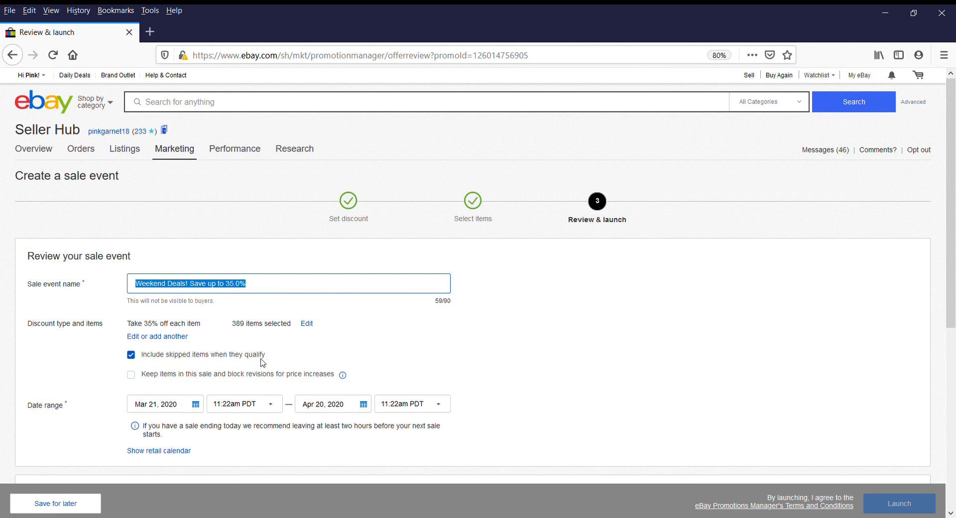
{"action": "left_click", "coordinate": [132, 356]}
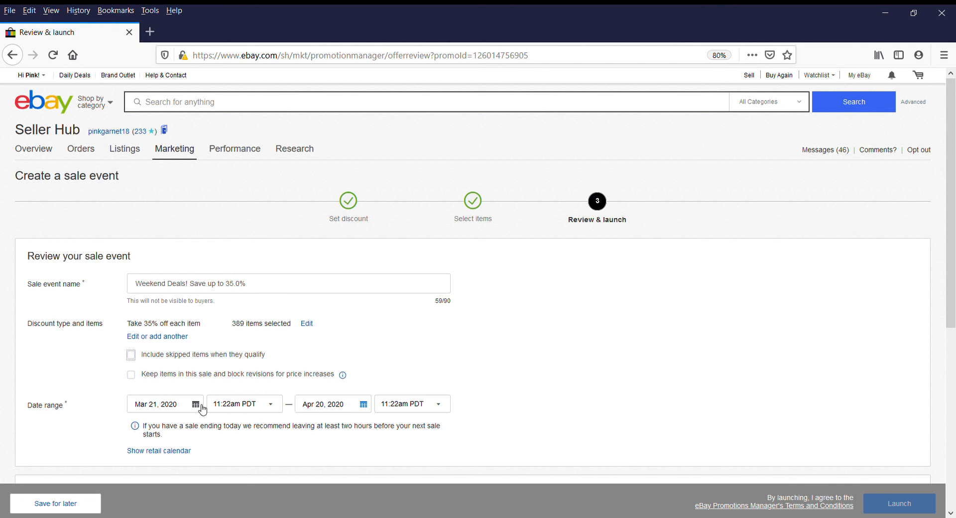
Set the start time to 12:00pm PDT and the end date to March 23, 2020
{"action": "left_click", "coordinate": [273, 409]}
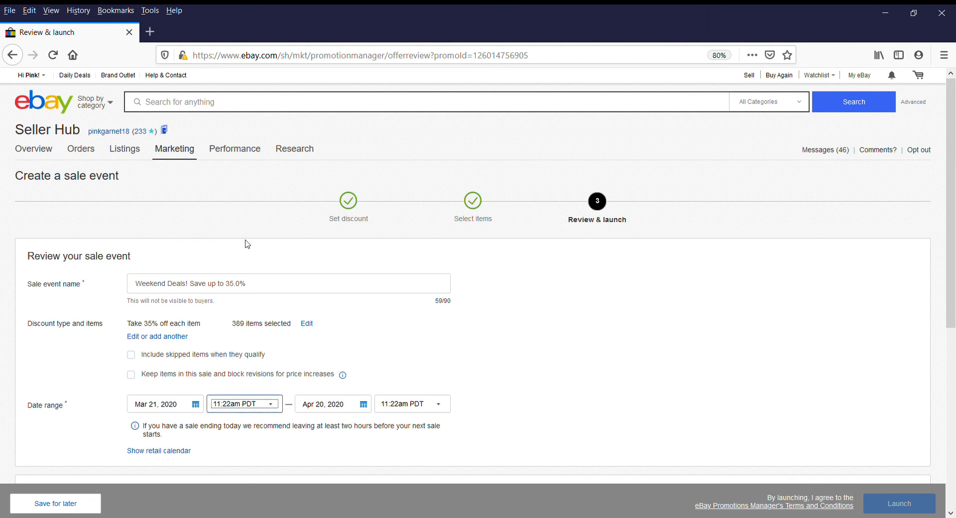
{"action": "key", "text": "Down"}
{"action": "left_click", "coordinate": [367, 405]}
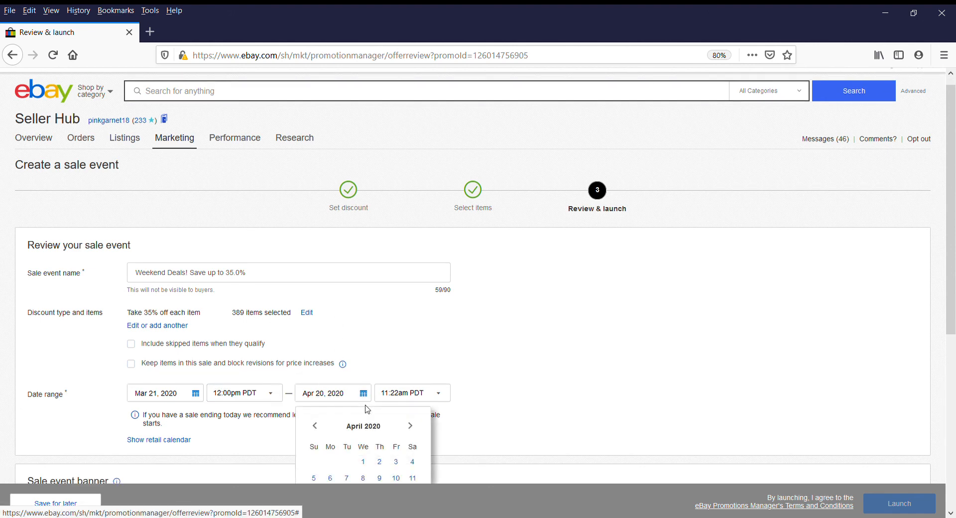
{"action": "scroll", "coordinate": [487, 329], "scroll_direction": "down", "scroll_amount": 3}
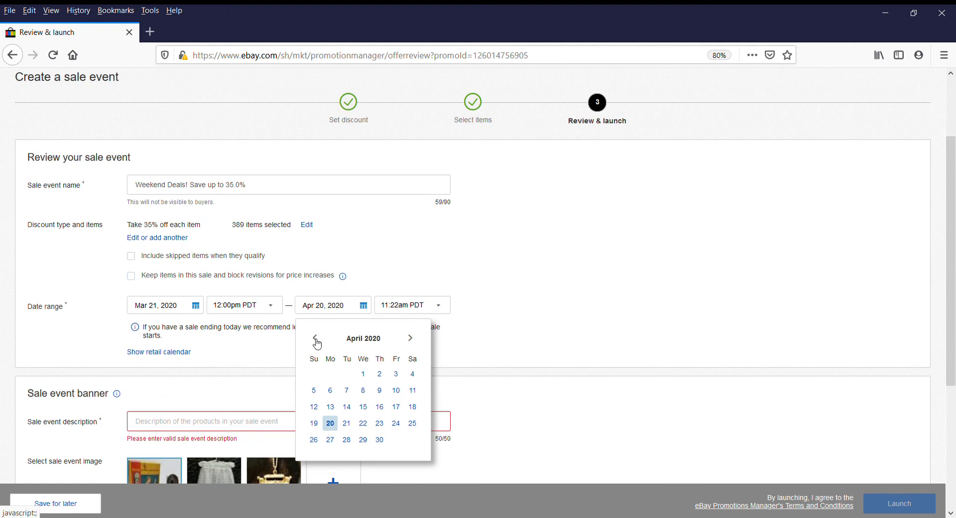
{"action": "left_click", "coordinate": [315, 338]}
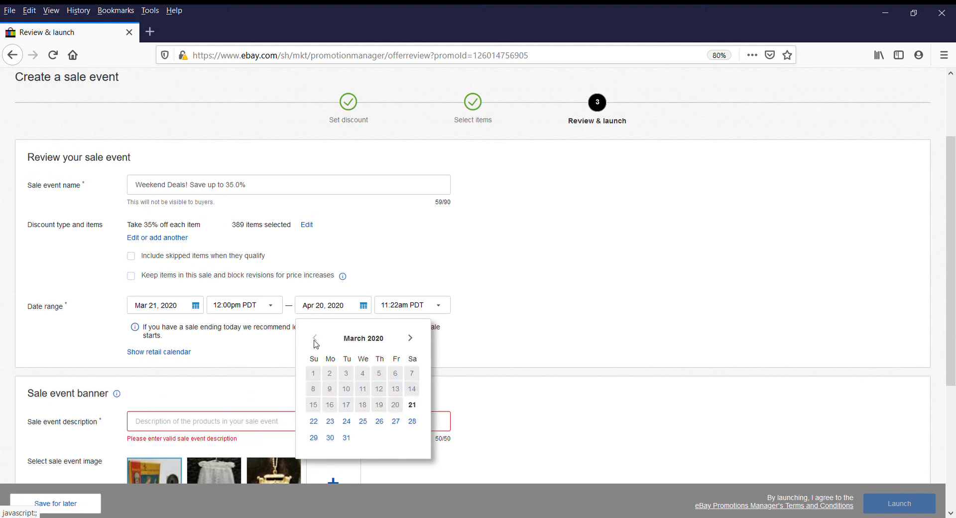
{"action": "left_click", "coordinate": [330, 421]}
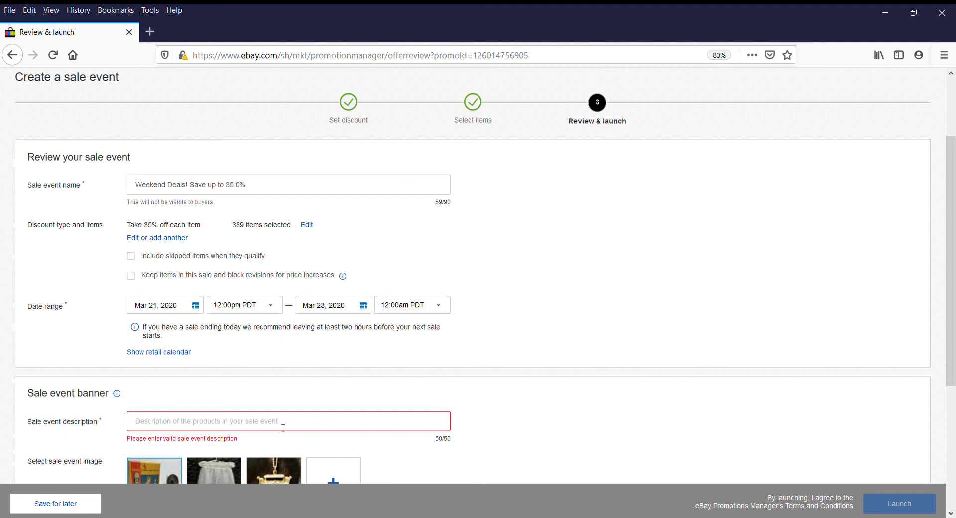
{"action": "scroll", "coordinate": [282, 426], "scroll_direction": "down", "scroll_amount": 2}
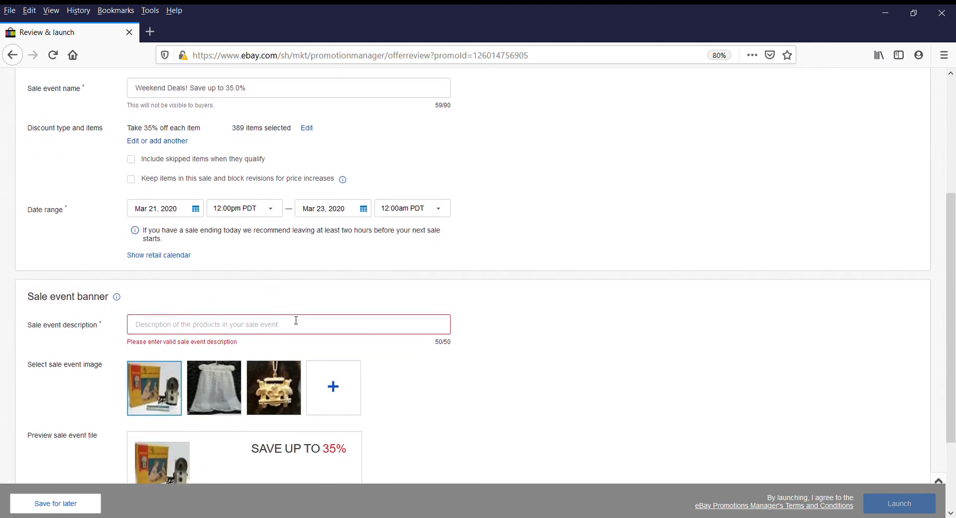
Paste the sale name as banner description, keep the camera box image, and launch
{"action": "type", "text": "Weekend Deals! Save up to 35.0%"}
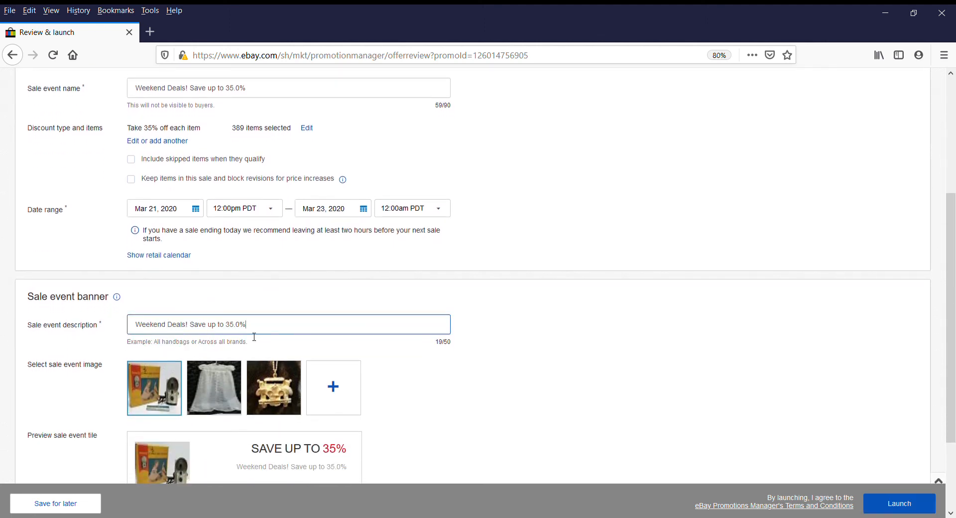
{"action": "scroll", "coordinate": [453, 397], "scroll_direction": "down", "scroll_amount": 2}
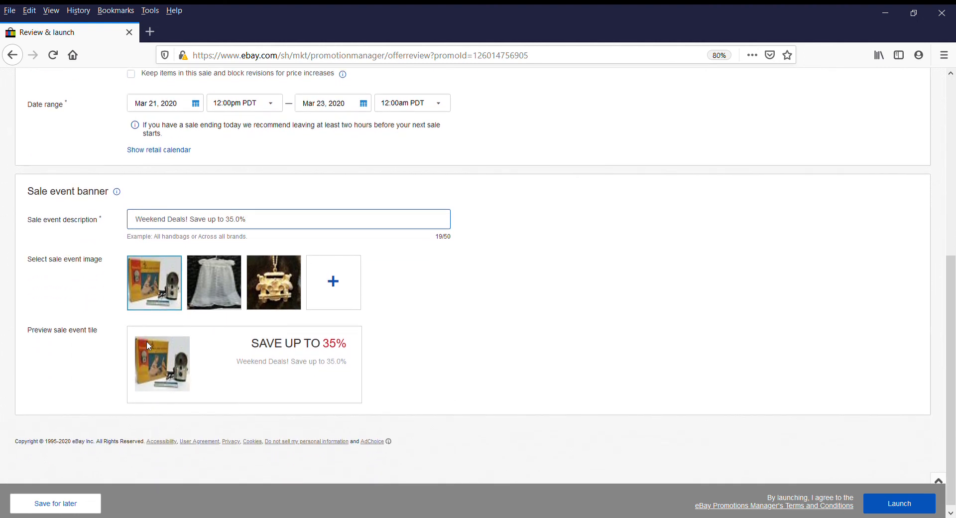
{"action": "left_click", "coordinate": [281, 299]}
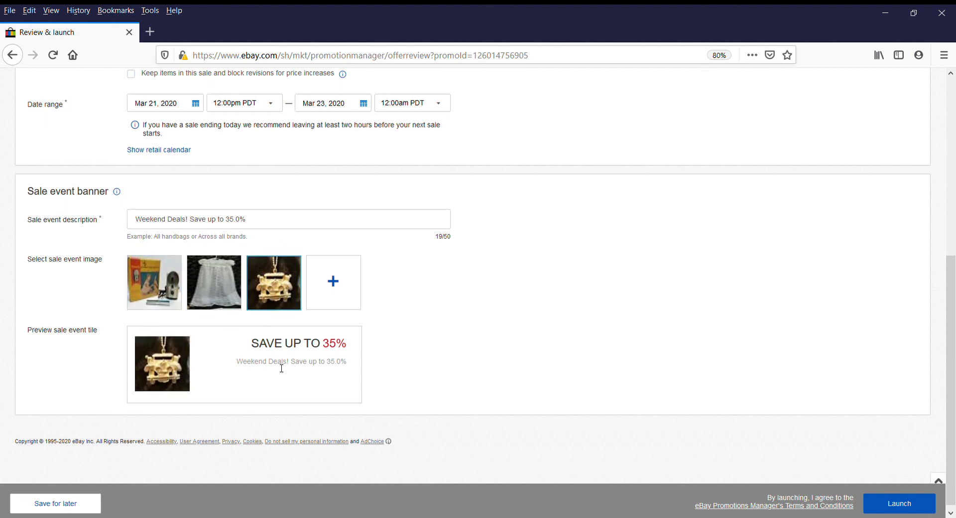
{"action": "left_click", "coordinate": [179, 288]}
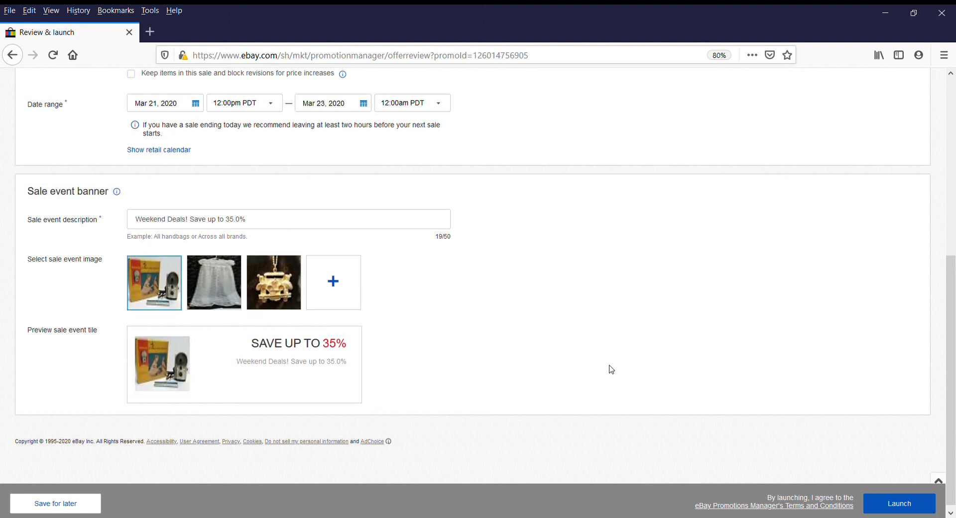
{"action": "left_click", "coordinate": [905, 507]}
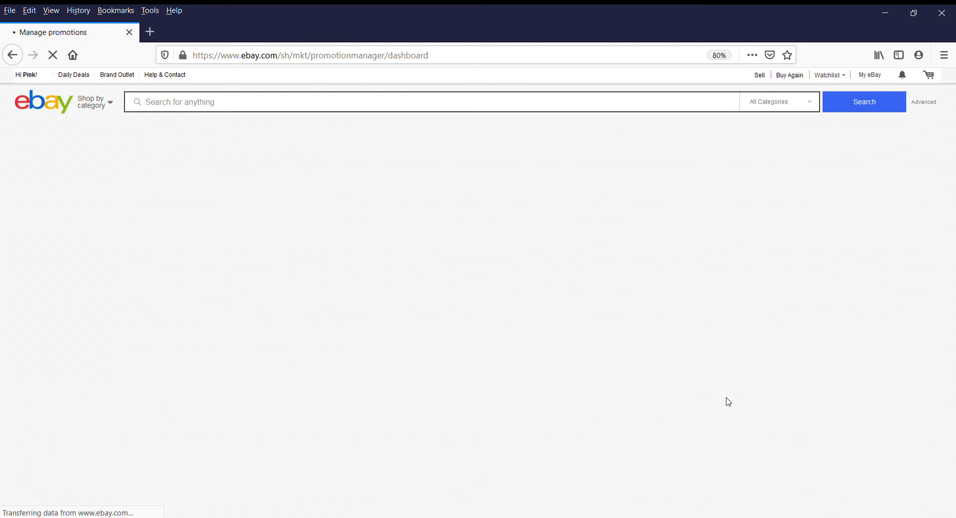
Delete the duplicate Weekend Deals promotion starting Mar 21 at 11:00am
{"action": "scroll", "coordinate": [592, 336], "scroll_direction": "down", "scroll_amount": 3}
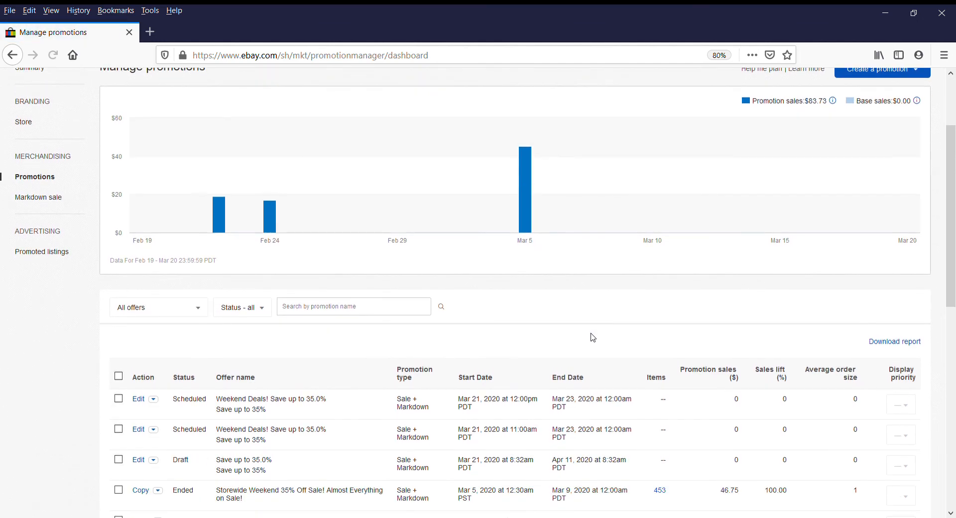
{"action": "scroll", "coordinate": [591, 335], "scroll_direction": "down", "scroll_amount": 4}
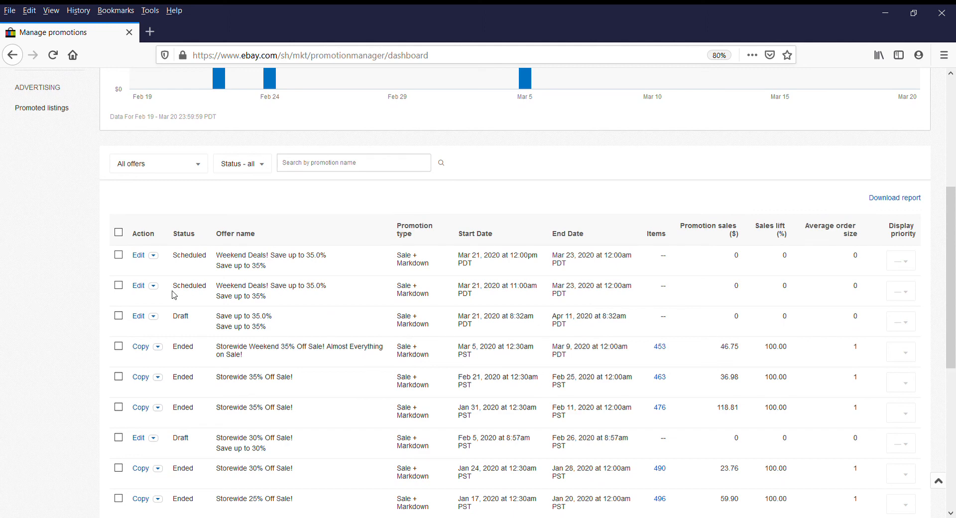
{"action": "left_click", "coordinate": [153, 286]}
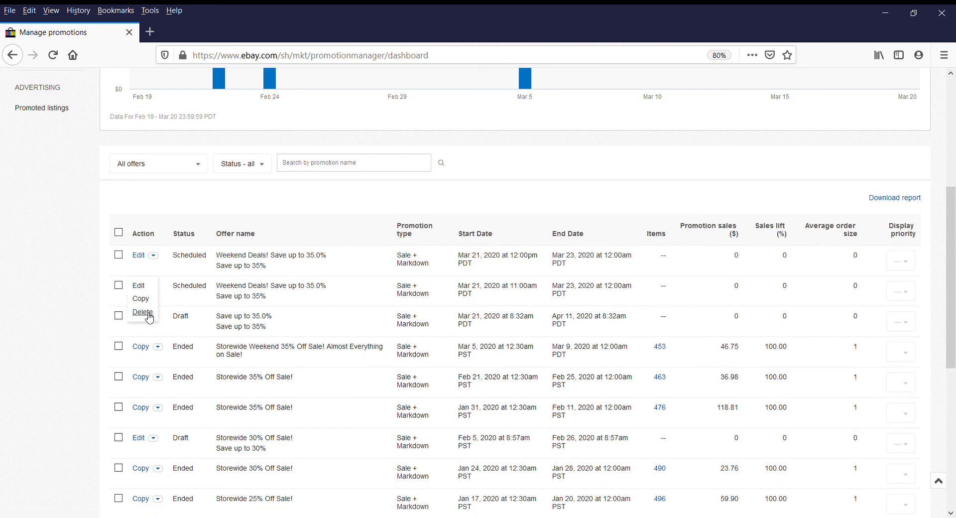
{"action": "left_click", "coordinate": [152, 315]}
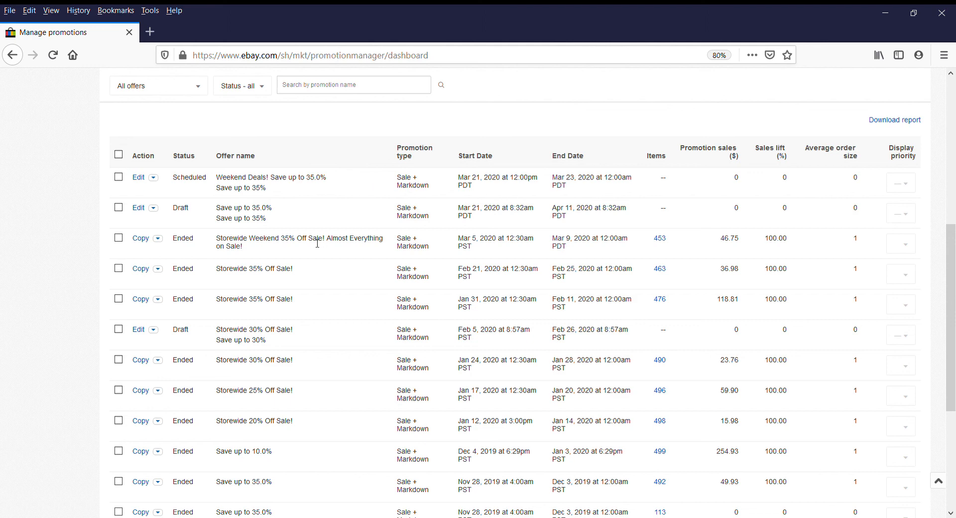
{"action": "scroll", "coordinate": [442, 127], "scroll_direction": "up", "scroll_amount": 2}
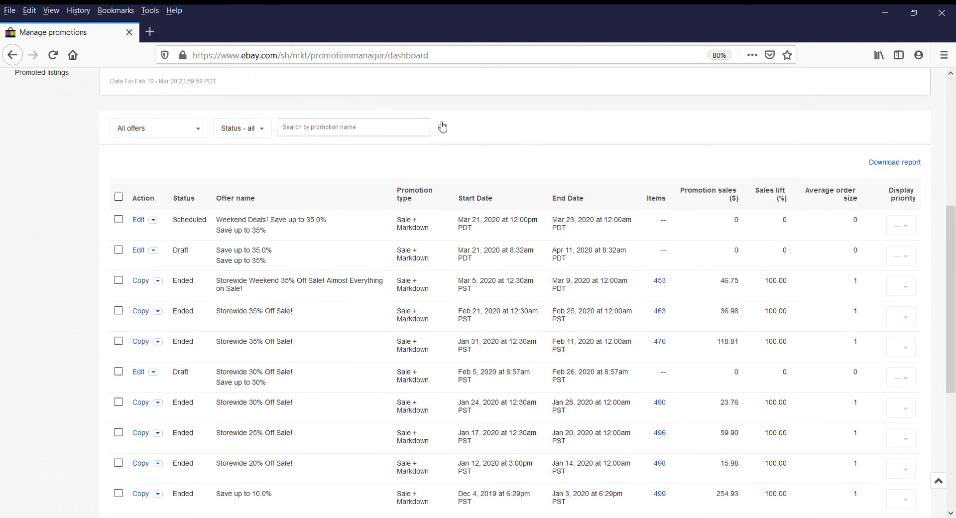
{"action": "scroll", "coordinate": [442, 126], "scroll_direction": "up", "scroll_amount": 5}
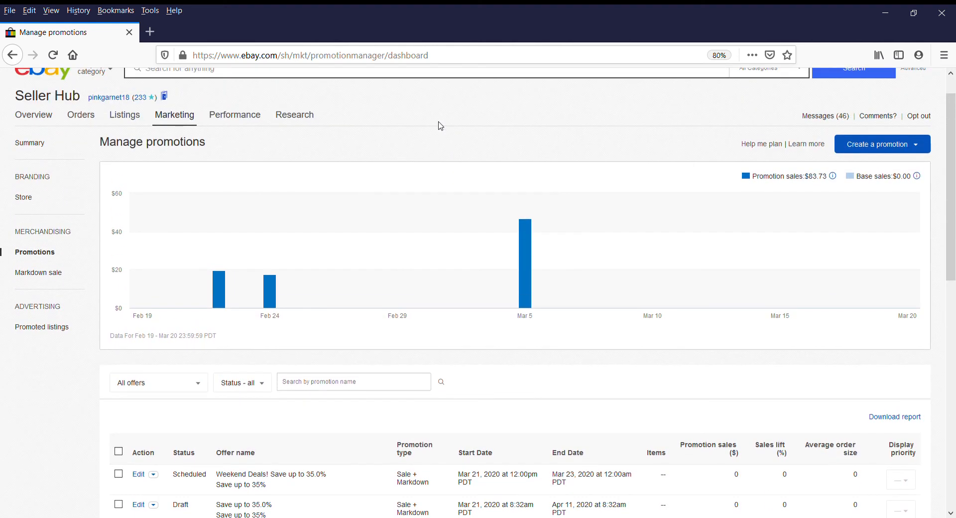